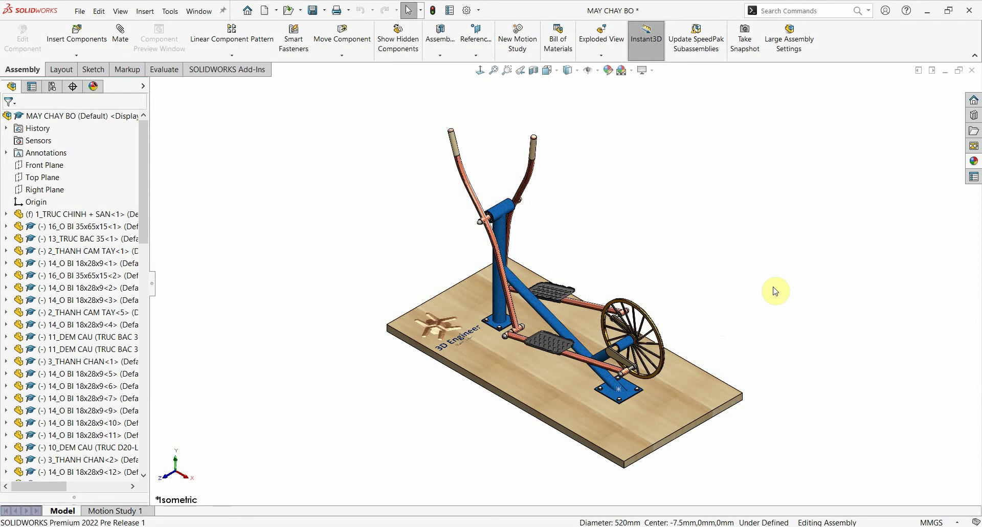
Step: Turn the trainer to its rear side and save that orientation as named view 1a
{"action": "key", "text": "space"}
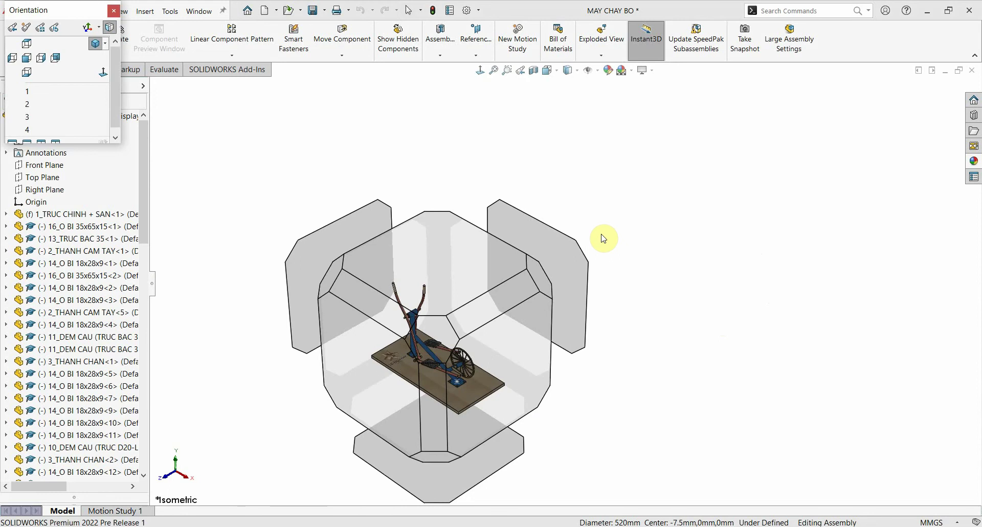
{"action": "left_click", "coordinate": [330, 277]}
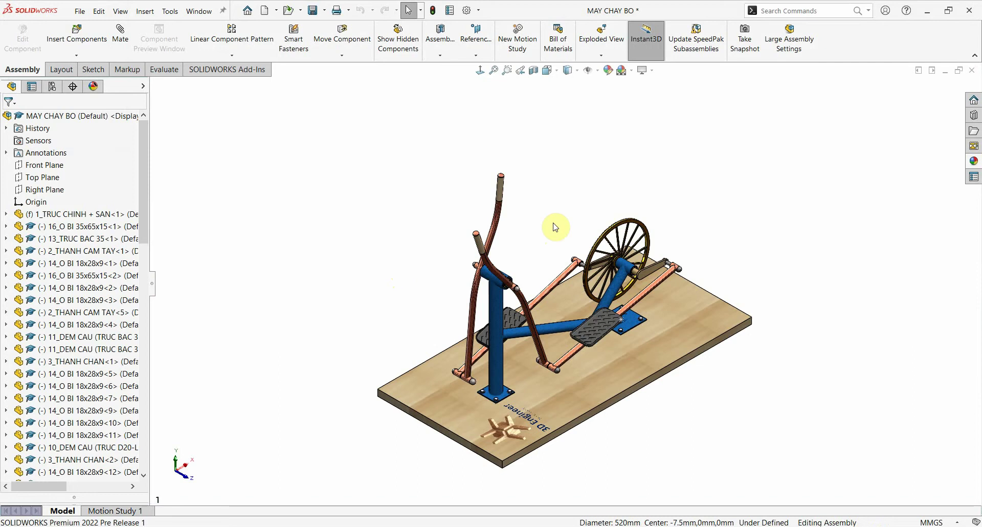
{"action": "left_click", "coordinate": [556, 70]}
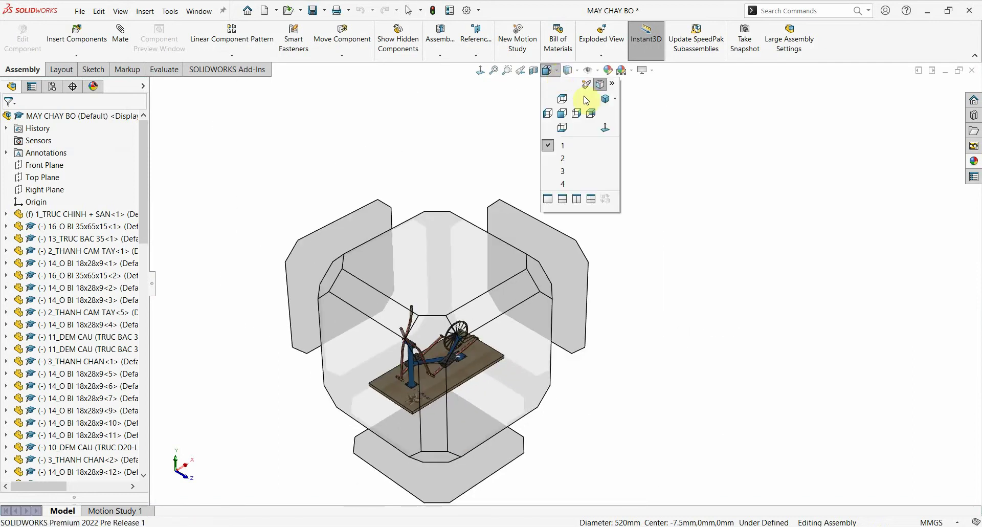
{"action": "left_click", "coordinate": [587, 85]}
{"action": "type", "text": "1a"}
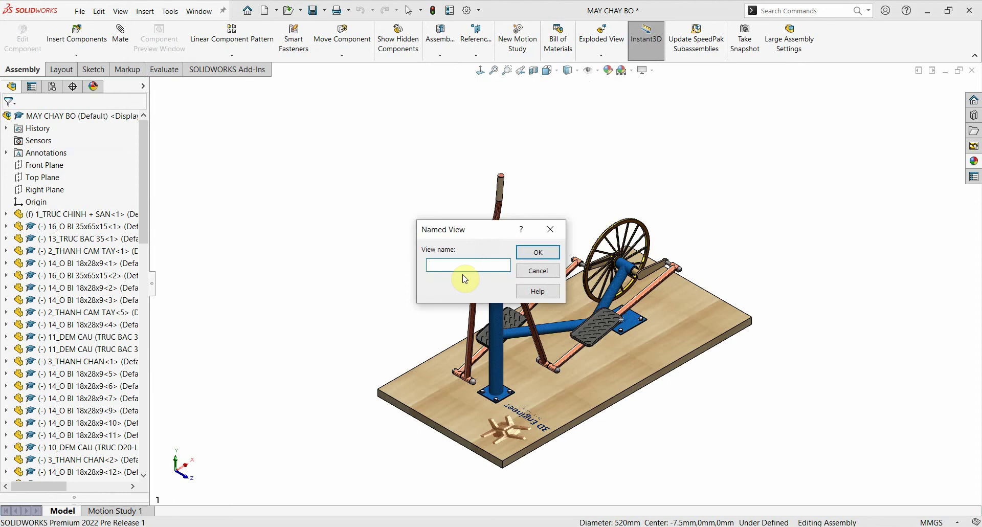
{"action": "left_click", "coordinate": [538, 252]}
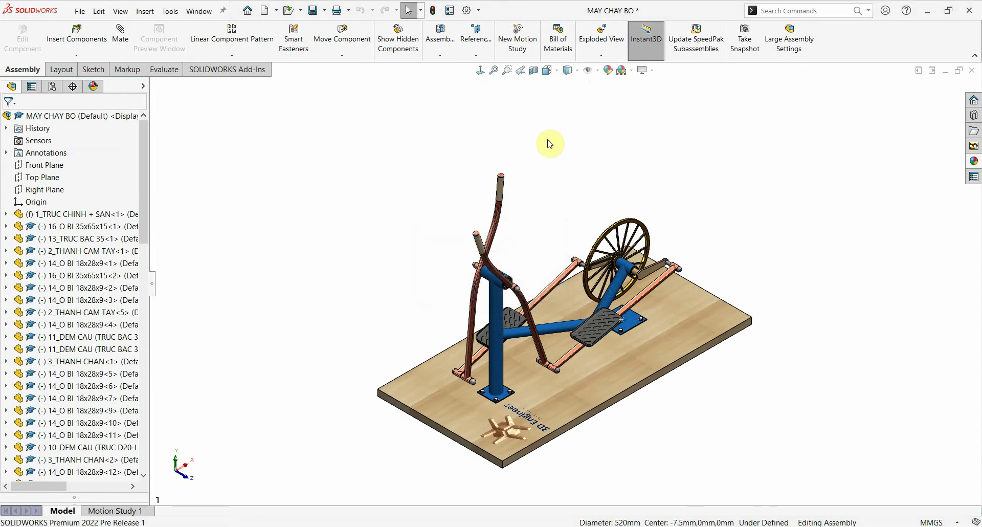
{"action": "key", "text": "space"}
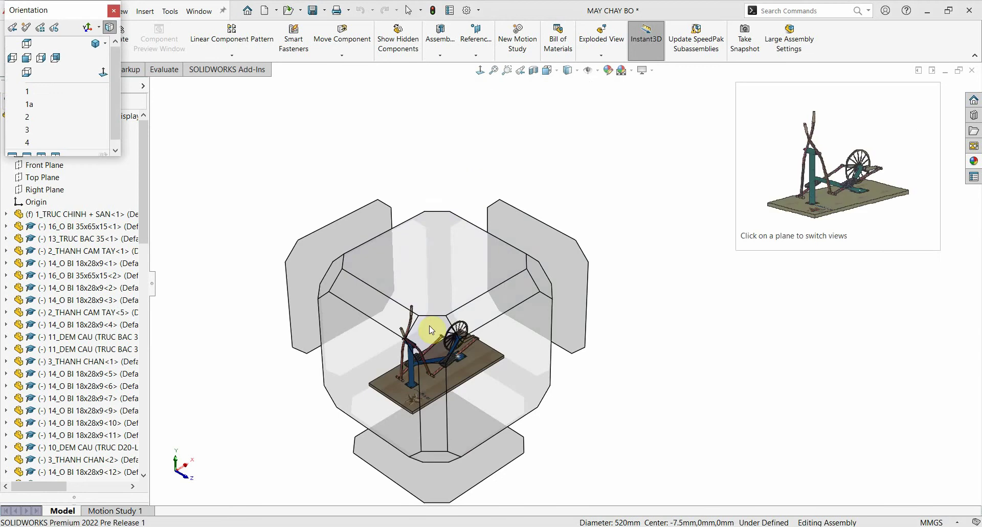
Step: Orbit to the wheel side of the trainer and save it as named view 1b
{"action": "middle_click_drag", "start_coordinate": [445, 307], "coordinate": [376, 235]}
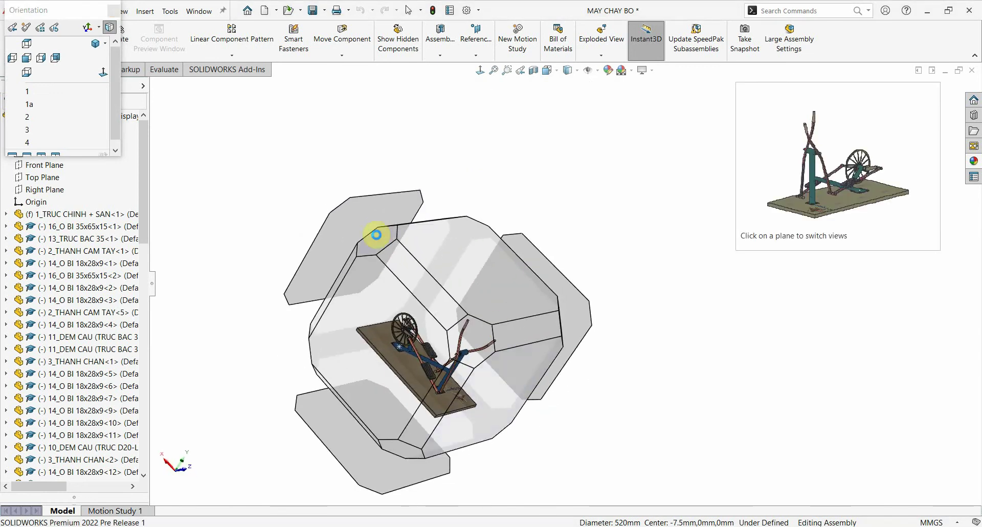
{"action": "left_click", "coordinate": [376, 236]}
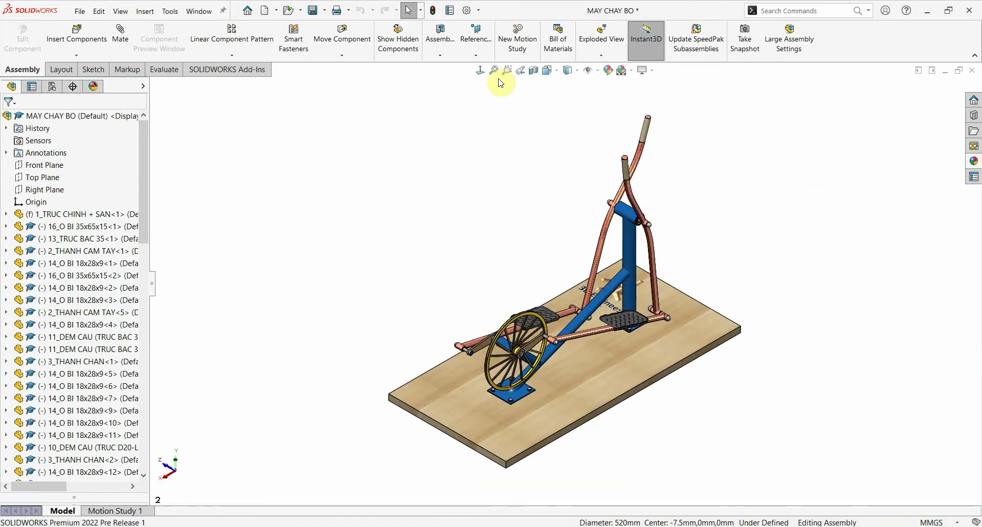
{"action": "left_click", "coordinate": [549, 70]}
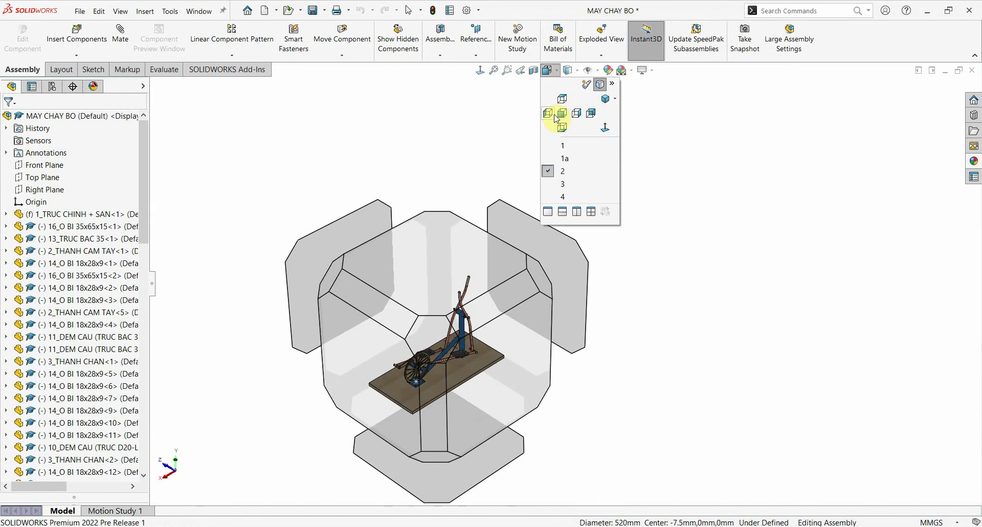
{"action": "left_click", "coordinate": [586, 87]}
{"action": "type", "text": "1b"}
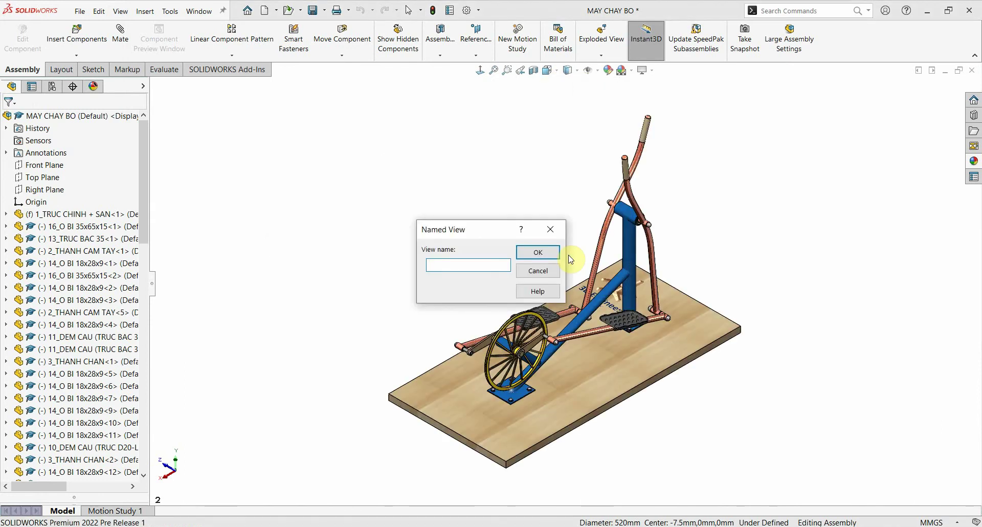
{"action": "left_click", "coordinate": [537, 252]}
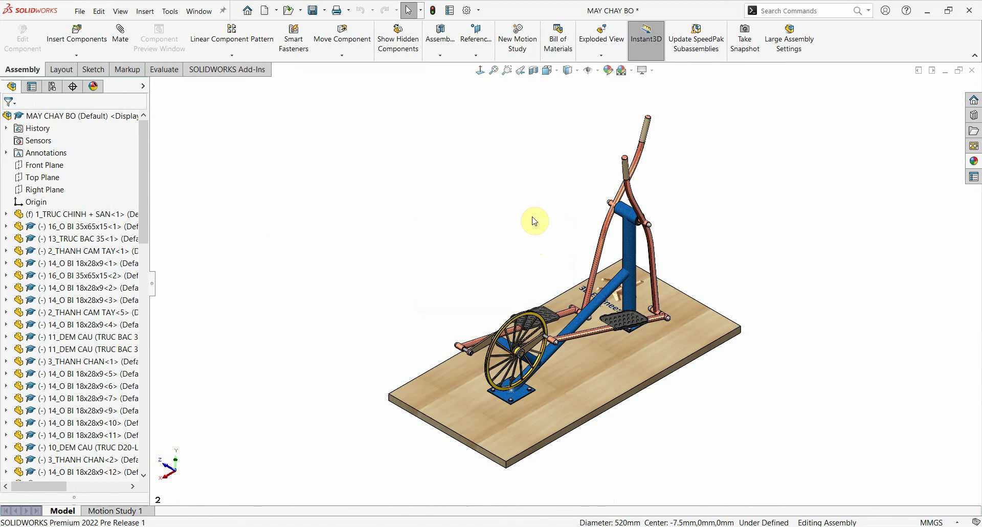
Step: Recall view 1b to check it, then return to the isometric view
{"action": "key", "text": "space"}
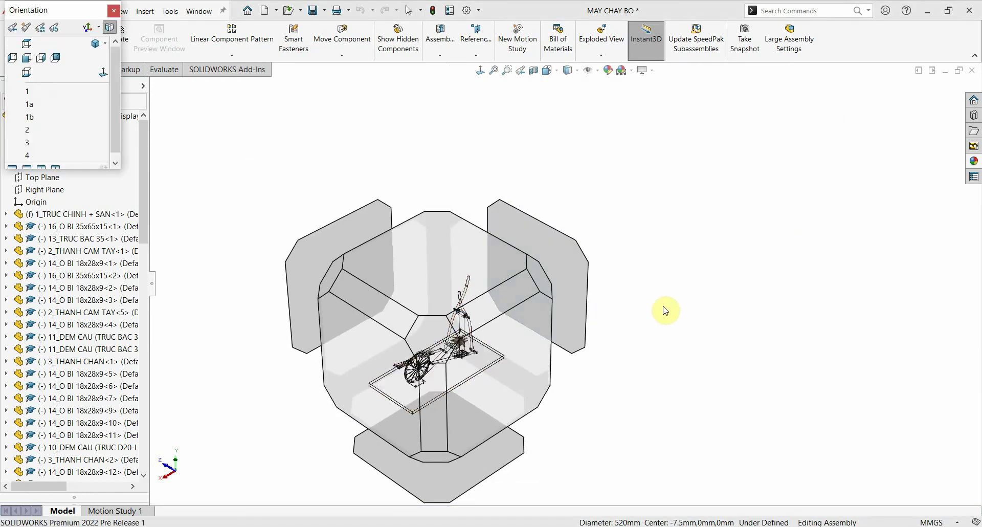
{"action": "key", "text": "Down"}
{"action": "key", "text": "Down"}
{"action": "key", "text": "Down"}
{"action": "key", "text": "Return"}
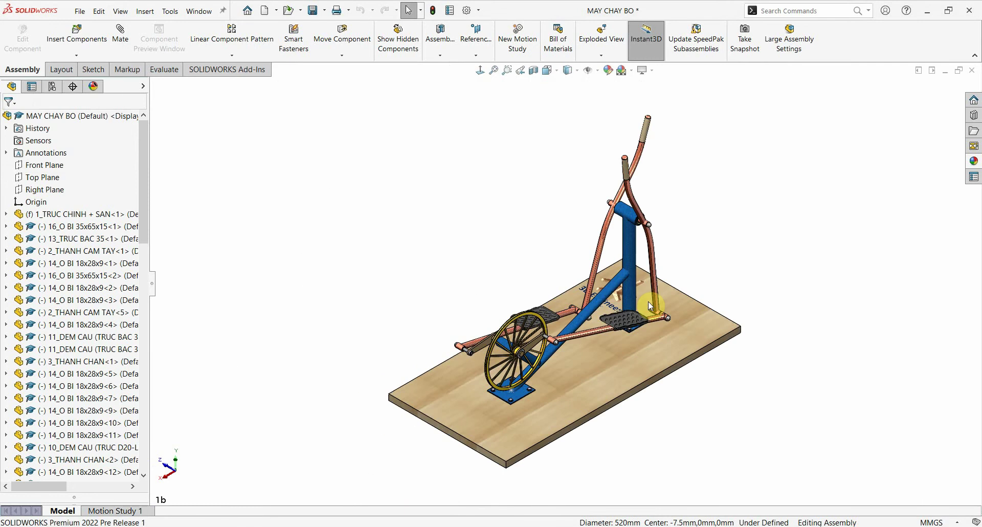
{"action": "key", "text": "ctrl+7"}
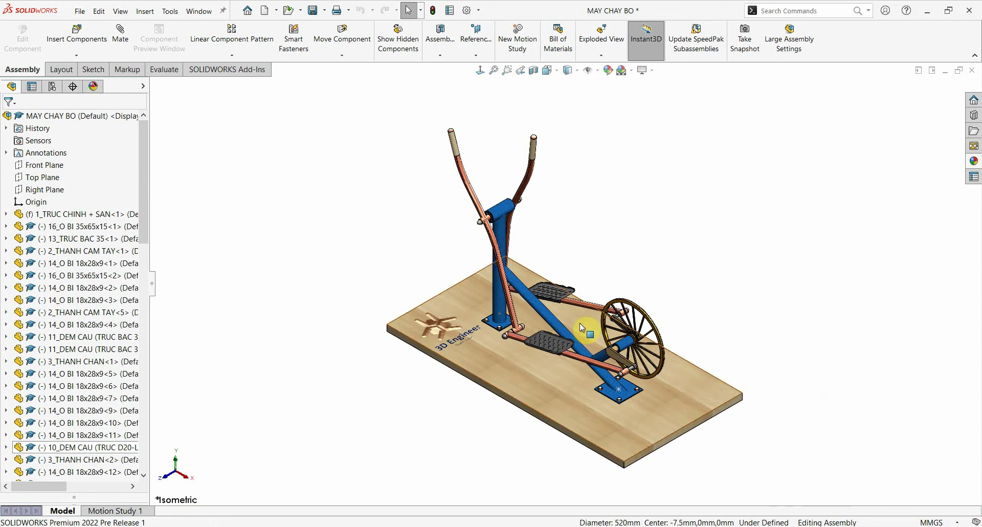
Step: Zoom in on the pedals and flywheel, save that close-up as view 1c, then zoom back out
{"action": "scroll", "coordinate": [580, 317], "scroll_direction": "down", "scroll_amount": 2}
{"action": "scroll", "coordinate": [580, 317], "scroll_direction": "down", "scroll_amount": 2}
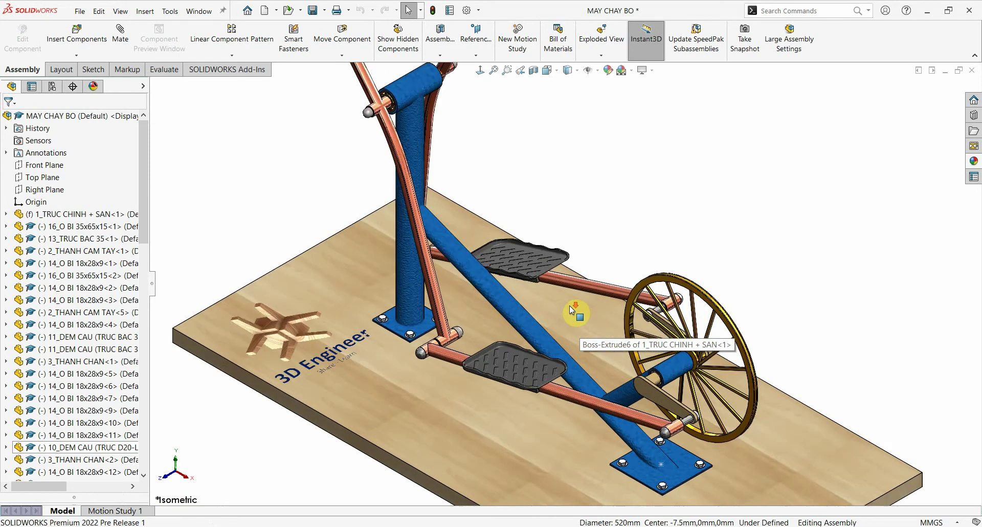
{"action": "scroll", "coordinate": [552, 312], "scroll_direction": "down", "scroll_amount": 2}
{"action": "scroll", "coordinate": [552, 312], "scroll_direction": "down", "scroll_amount": 2}
{"action": "scroll", "coordinate": [551, 311], "scroll_direction": "down", "scroll_amount": 2}
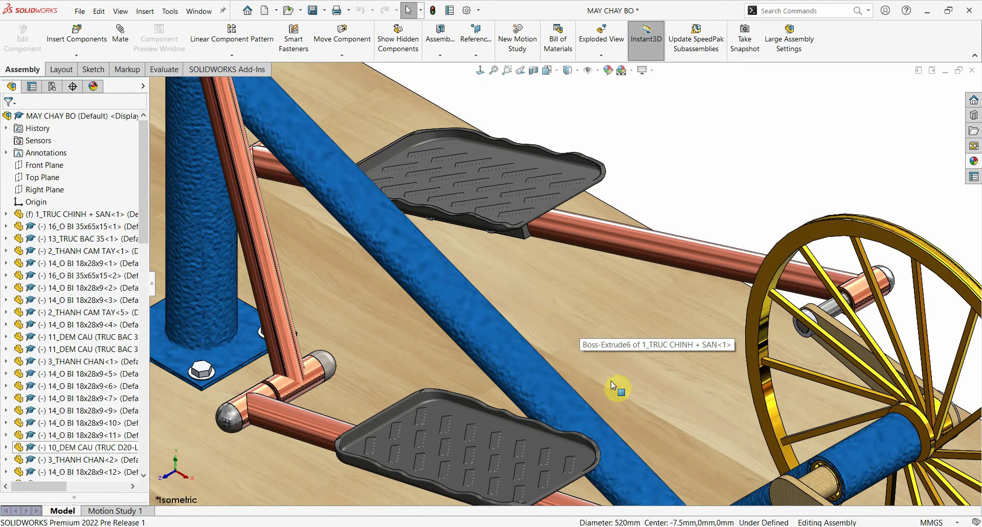
{"action": "left_click", "coordinate": [547, 71]}
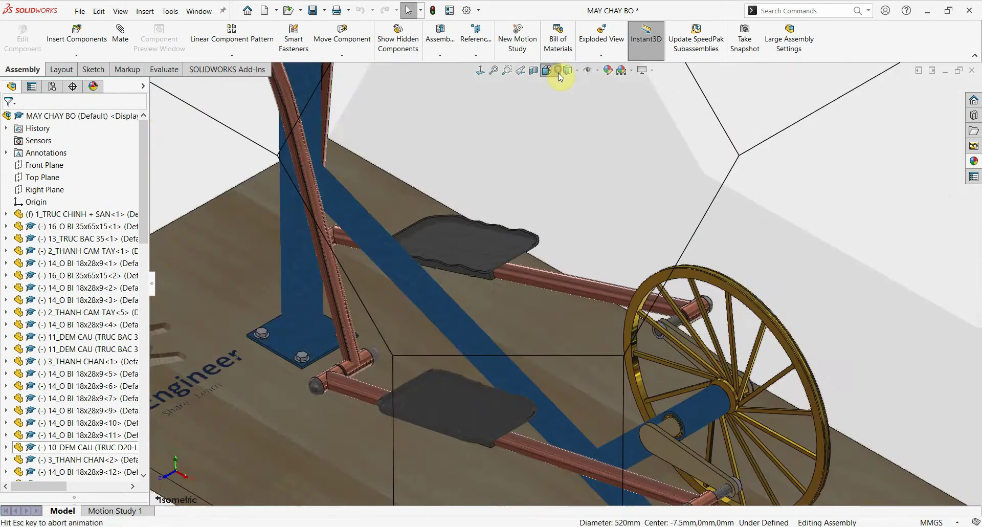
{"action": "left_click", "coordinate": [580, 90]}
{"action": "type", "text": "1c"}
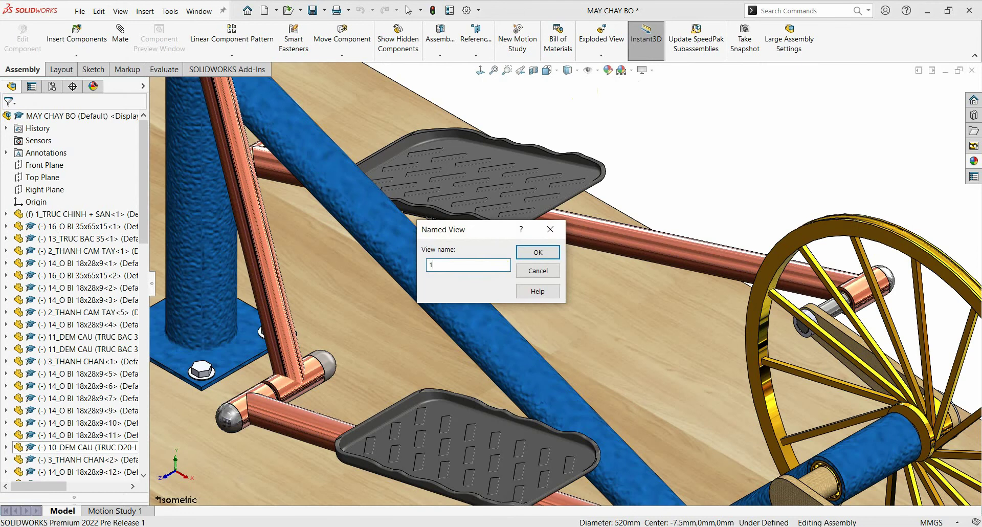
{"action": "left_click", "coordinate": [534, 251]}
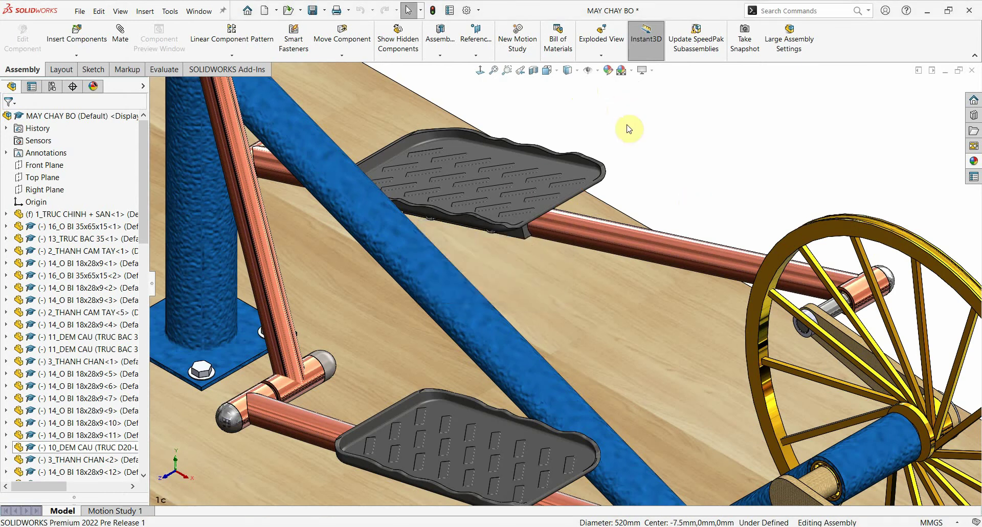
{"action": "key", "text": "ctrl+shift+z"}
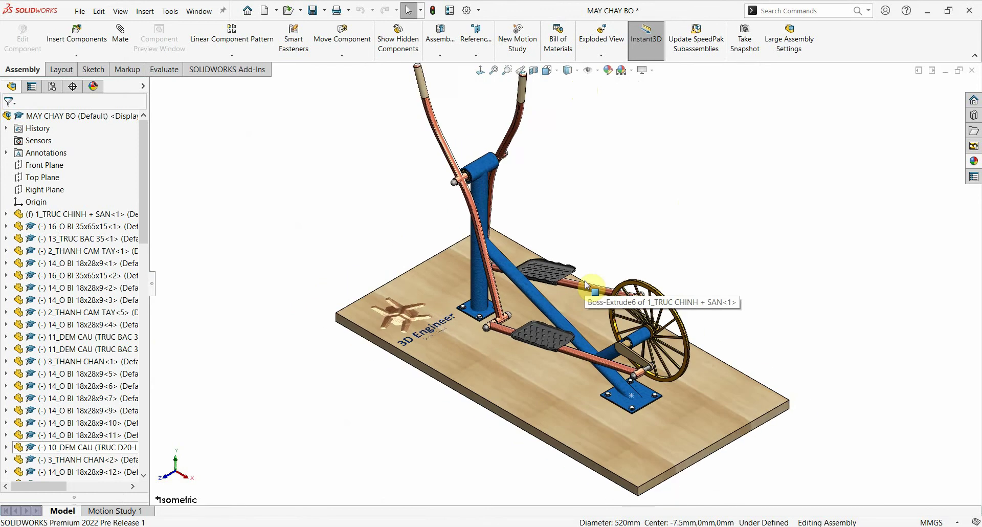
{"action": "key", "text": "ctrl+shift+z"}
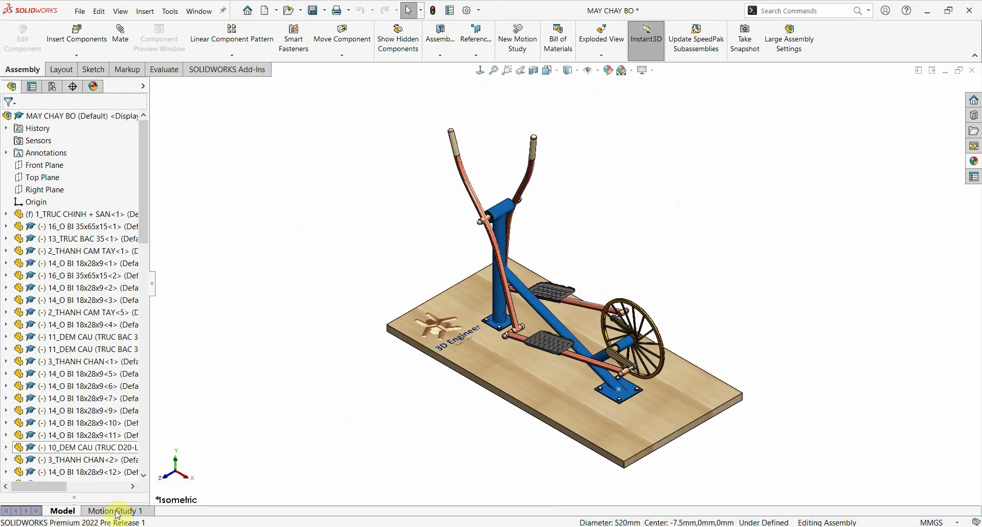
Step: Create Motion Study 2 and apply a rotary motor to the flywheel rim edge
{"action": "right_click", "coordinate": [116, 511]}
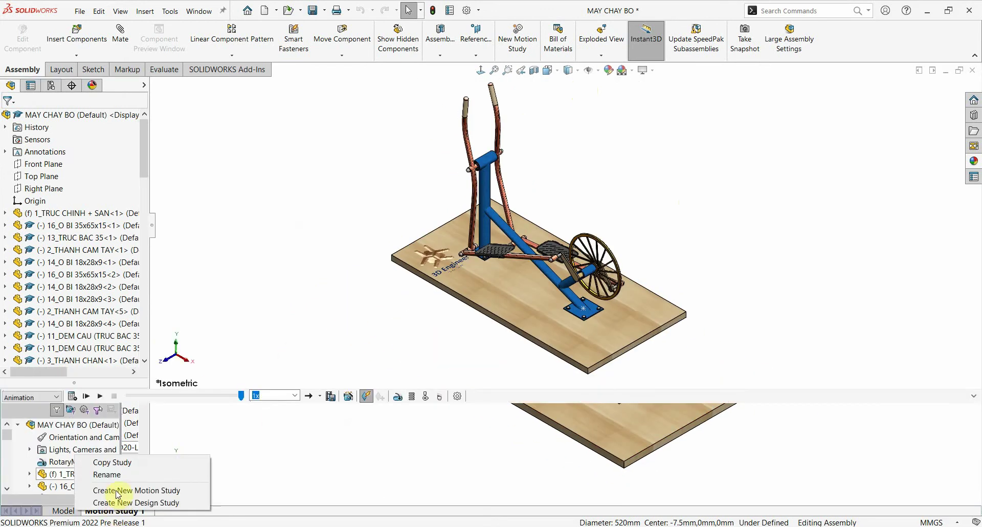
{"action": "left_click", "coordinate": [132, 490]}
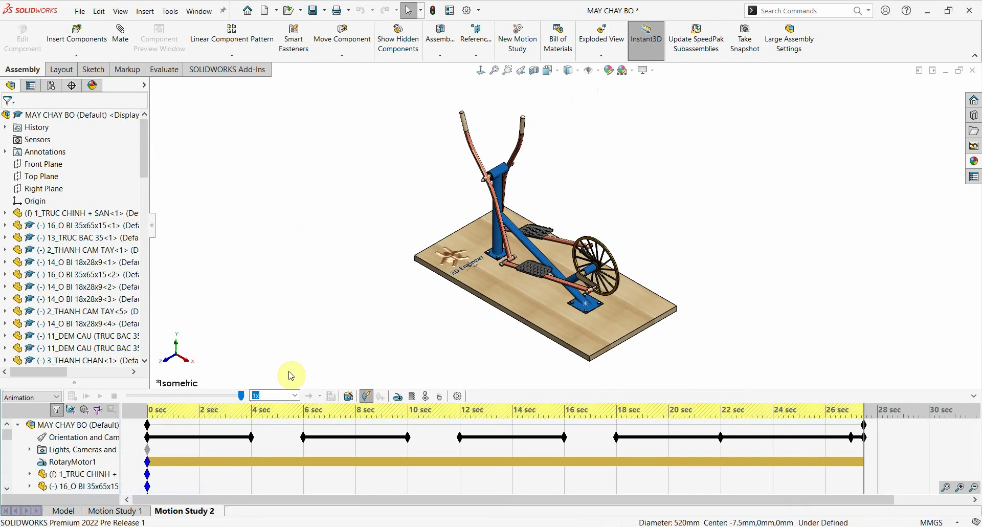
{"action": "left_click", "coordinate": [398, 397]}
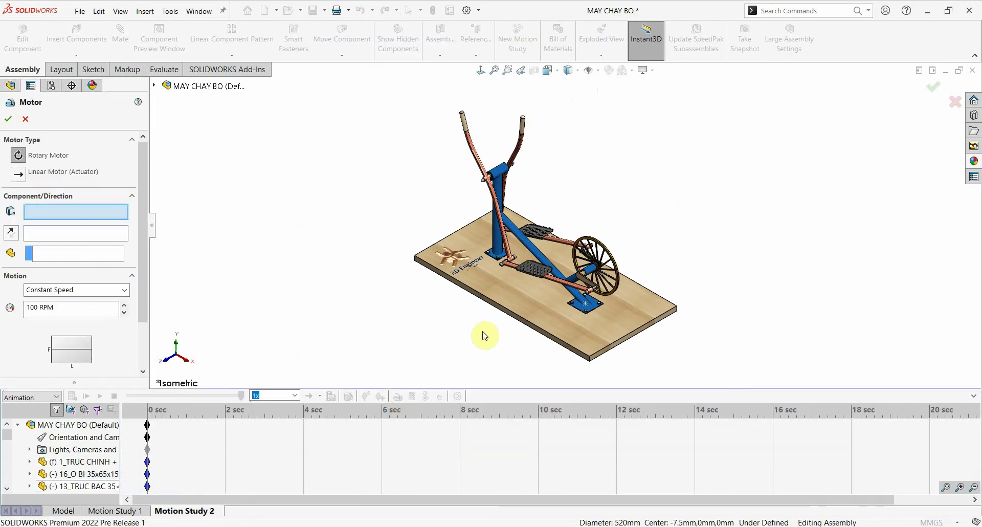
{"action": "scroll", "coordinate": [572, 256], "scroll_direction": "down", "scroll_amount": 3}
{"action": "scroll", "coordinate": [572, 256], "scroll_direction": "down", "scroll_amount": 2}
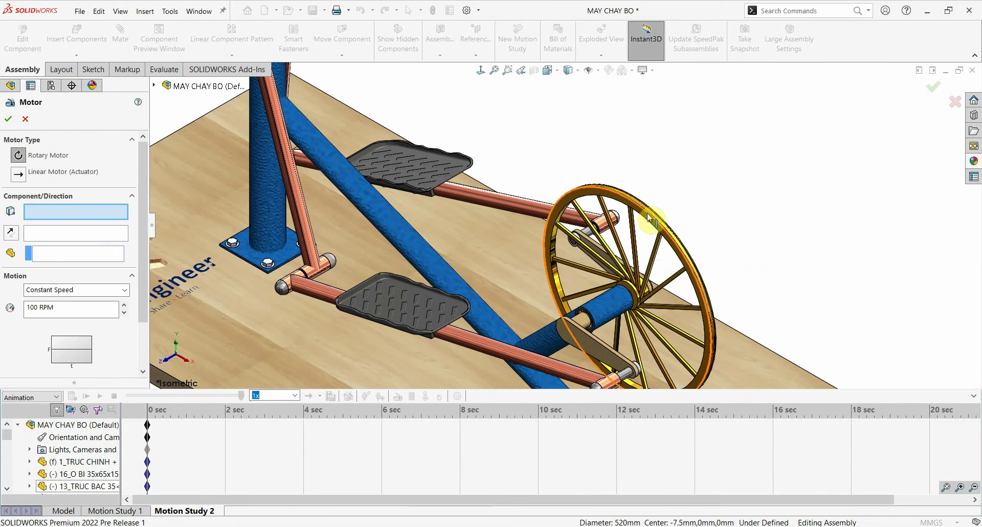
{"action": "left_click", "coordinate": [576, 300]}
{"action": "scroll", "coordinate": [576, 301], "scroll_direction": "up", "scroll_amount": 5}
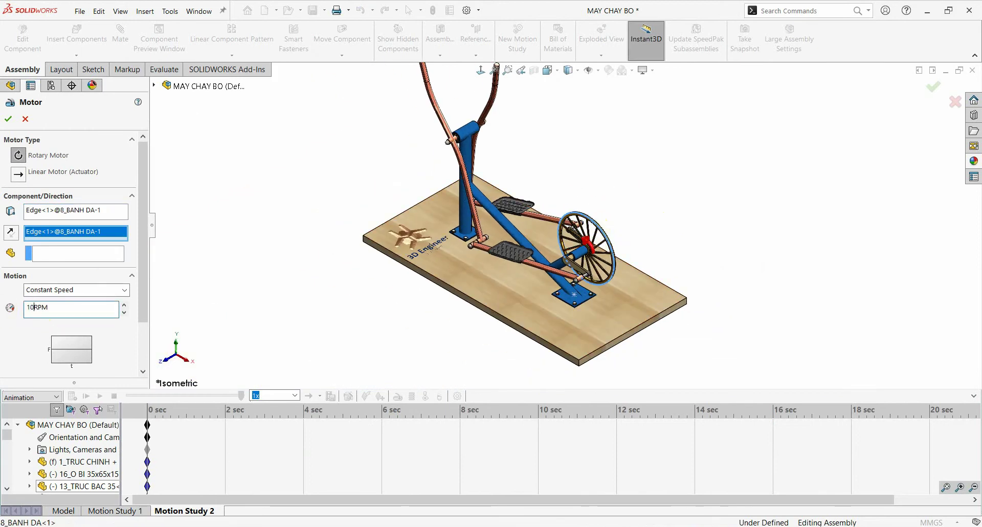
{"action": "left_click", "coordinate": [6, 118]}
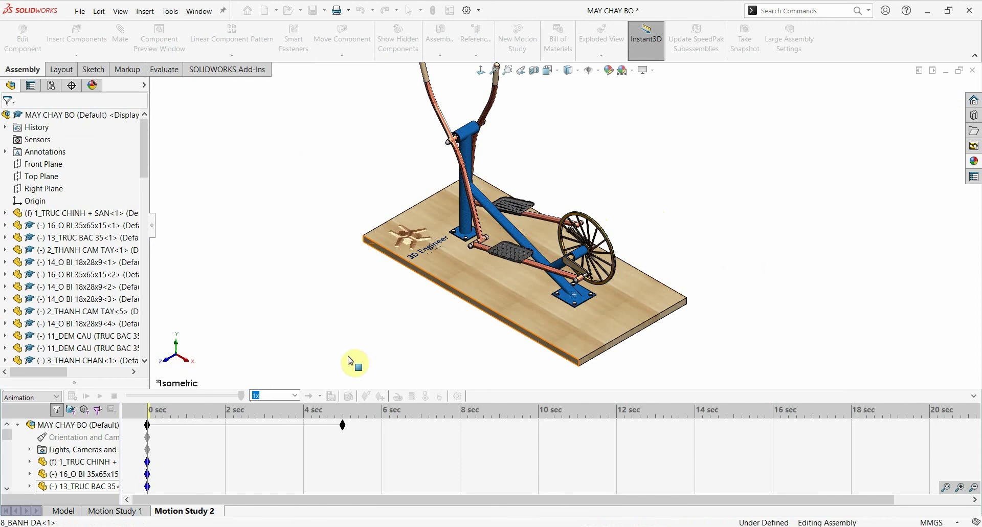
Step: Extend the study's end key to 18 seconds, calculate it, and scrub to about 1.9 seconds
{"action": "left_click_drag", "start_coordinate": [344, 425], "coordinate": [862, 428]}
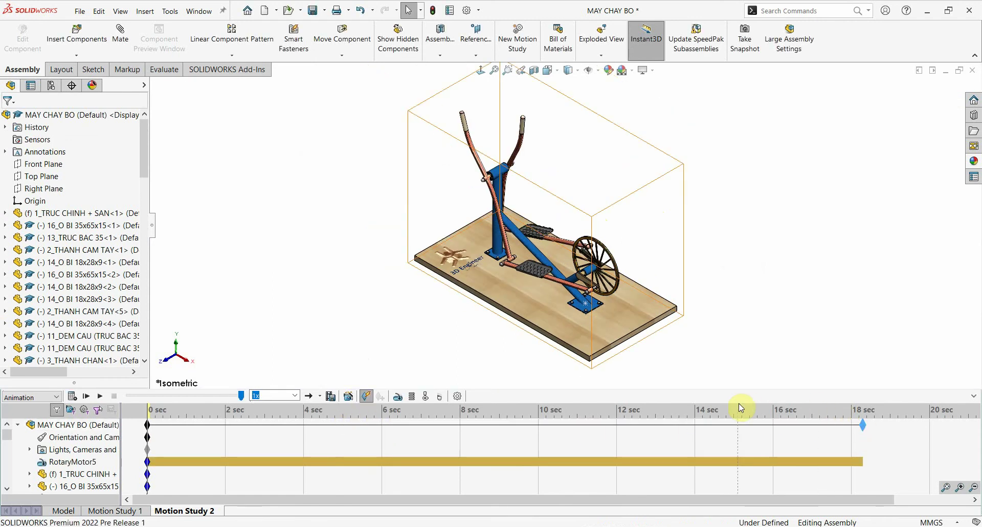
{"action": "left_click", "coordinate": [224, 407]}
{"action": "left_click", "coordinate": [73, 397]}
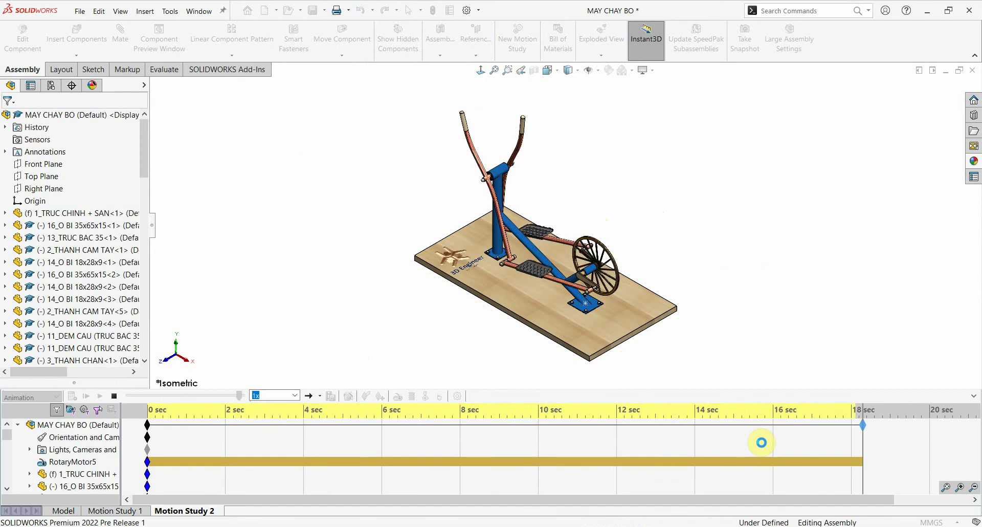
{"action": "left_click", "coordinate": [241, 446]}
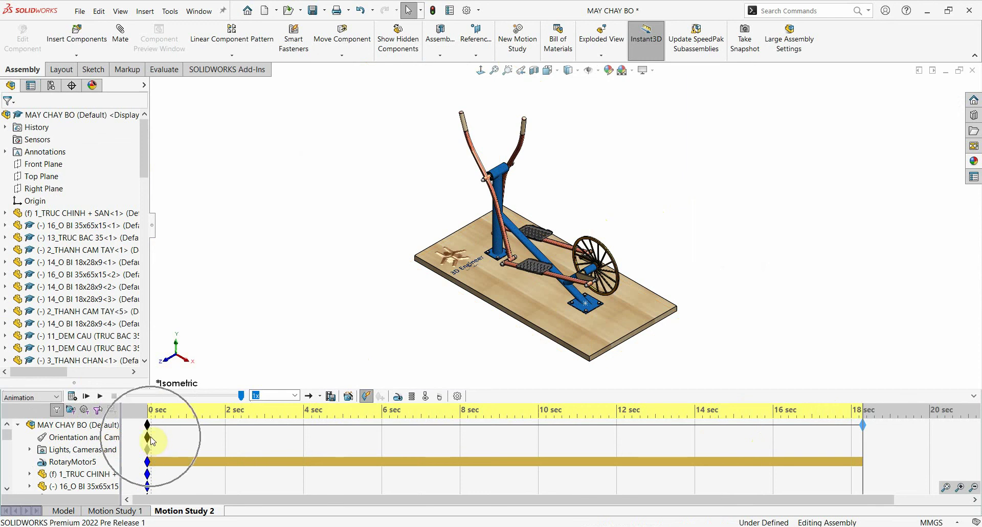
{"action": "left_click_drag", "start_coordinate": [152, 441], "coordinate": [224, 443]}
Step: Place camera keys on the orientation row at about 1.7 and 4.4 seconds
{"action": "right_click", "coordinate": [214, 440]}
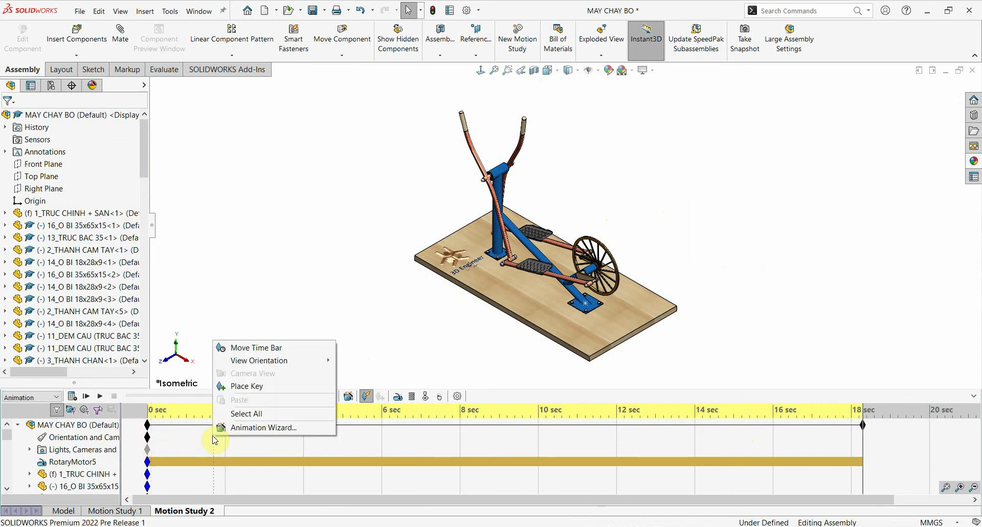
{"action": "left_click", "coordinate": [256, 388]}
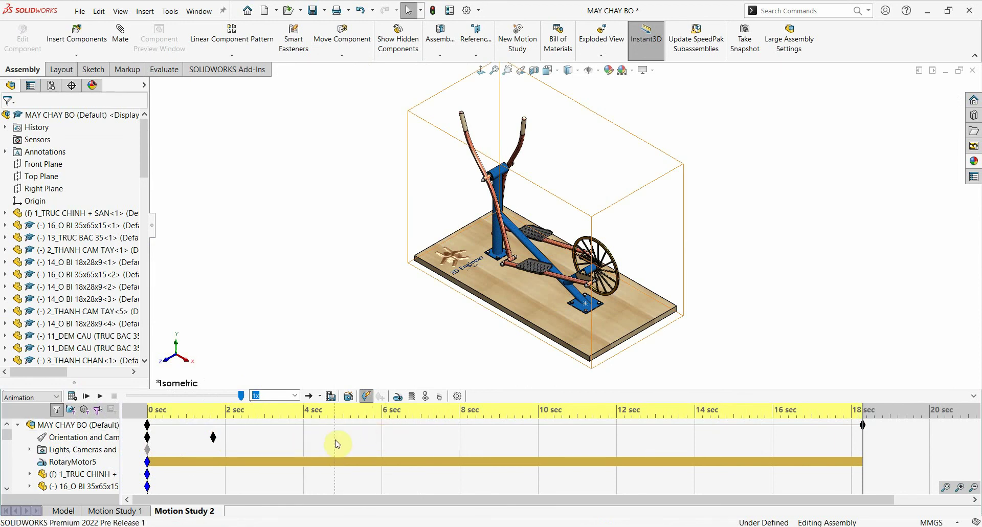
{"action": "right_click", "coordinate": [342, 439]}
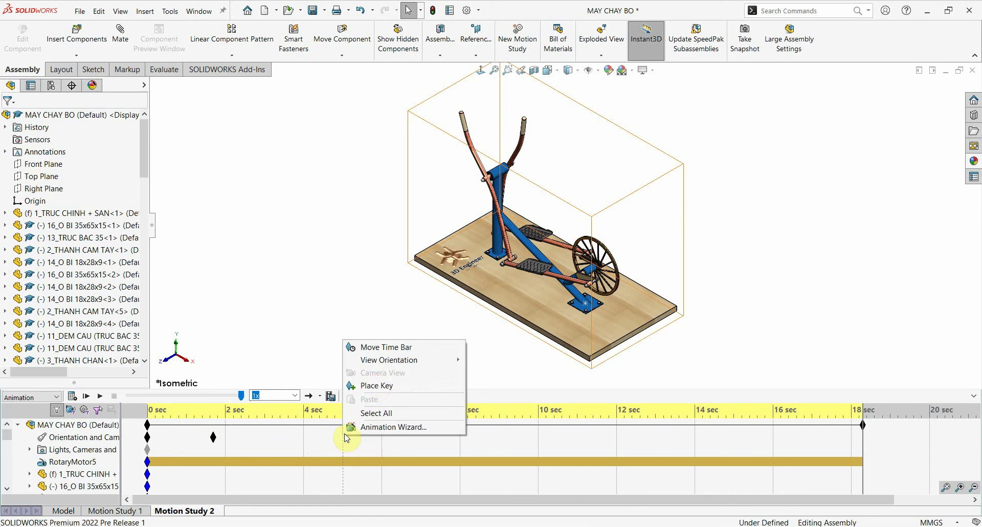
{"action": "left_click", "coordinate": [376, 385]}
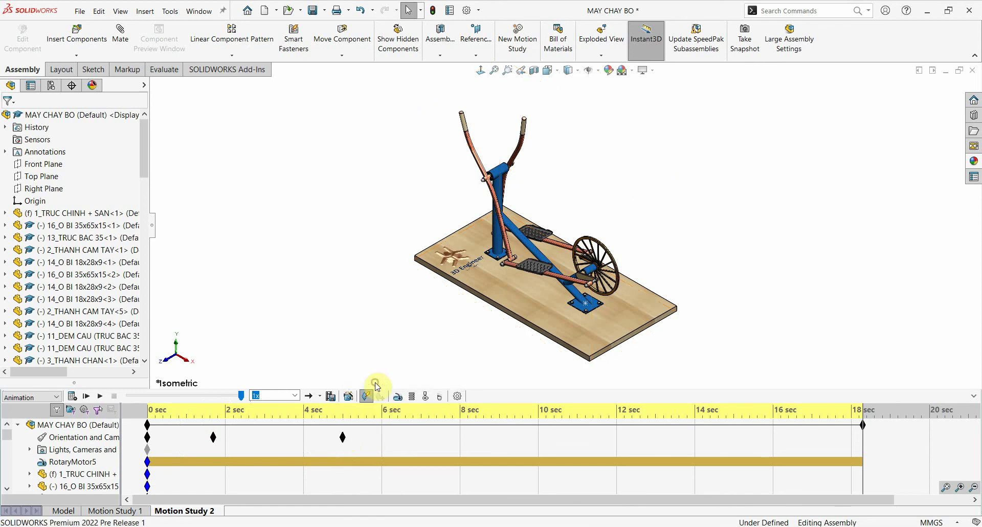
Step: Set the 4.4-second key to saved view 1a and check the views at both keys
{"action": "right_click", "coordinate": [344, 438]}
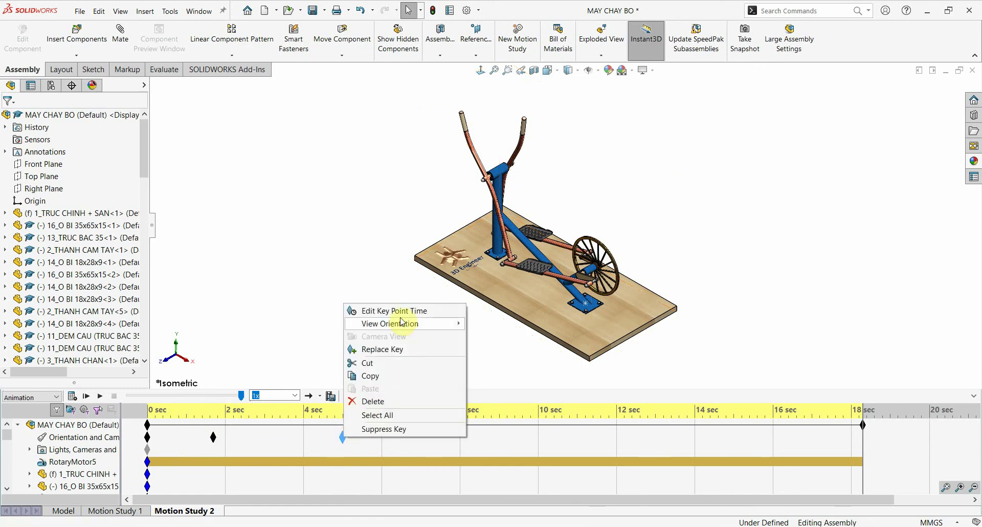
{"action": "mouse_move", "coordinate": [390, 323]}
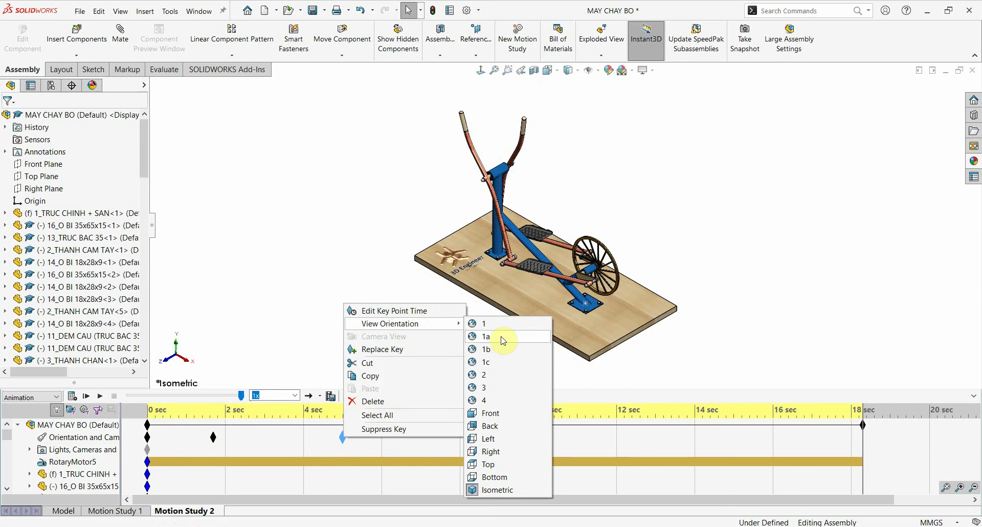
{"action": "left_click", "coordinate": [490, 338]}
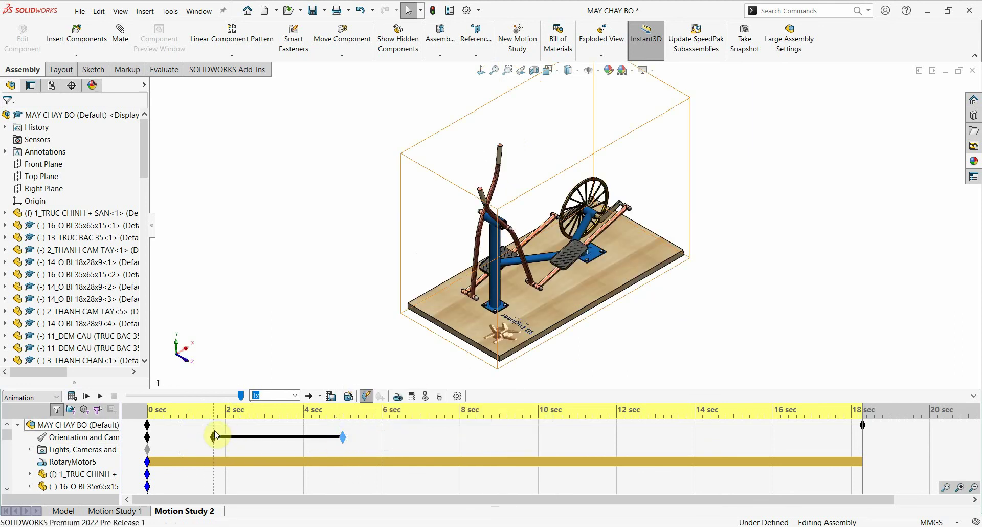
{"action": "left_click", "coordinate": [344, 435]}
{"action": "left_click", "coordinate": [213, 439]}
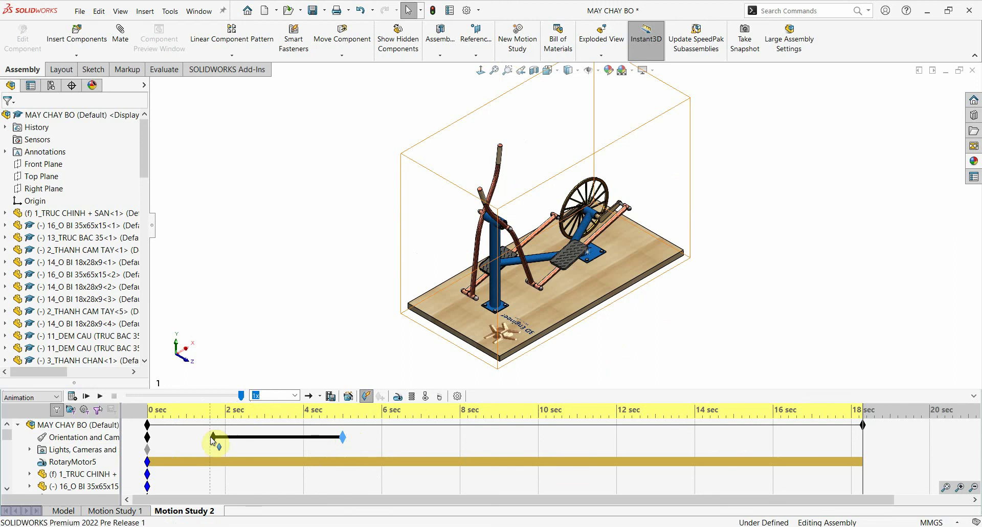
{"action": "left_click_drag", "start_coordinate": [213, 439], "coordinate": [315, 440]}
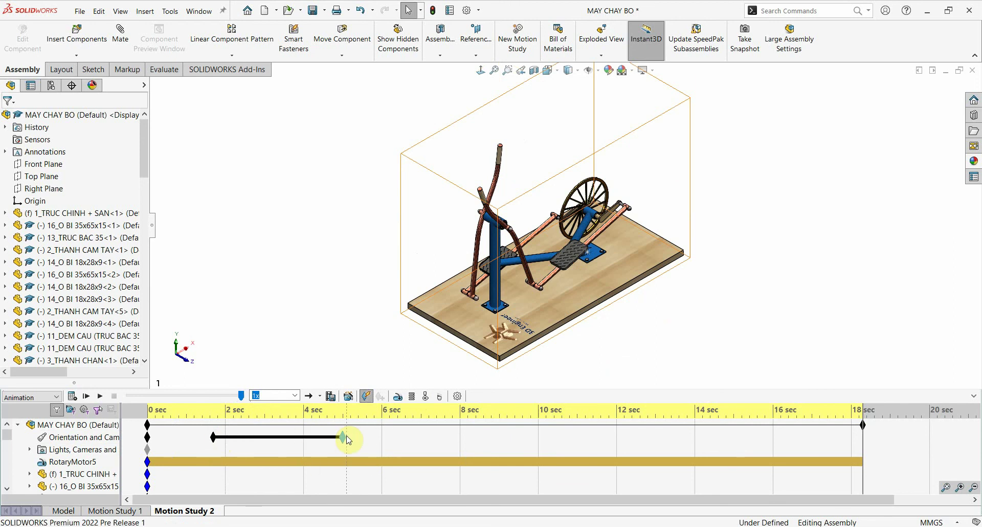
{"action": "left_click", "coordinate": [423, 432]}
{"action": "left_click", "coordinate": [424, 439]}
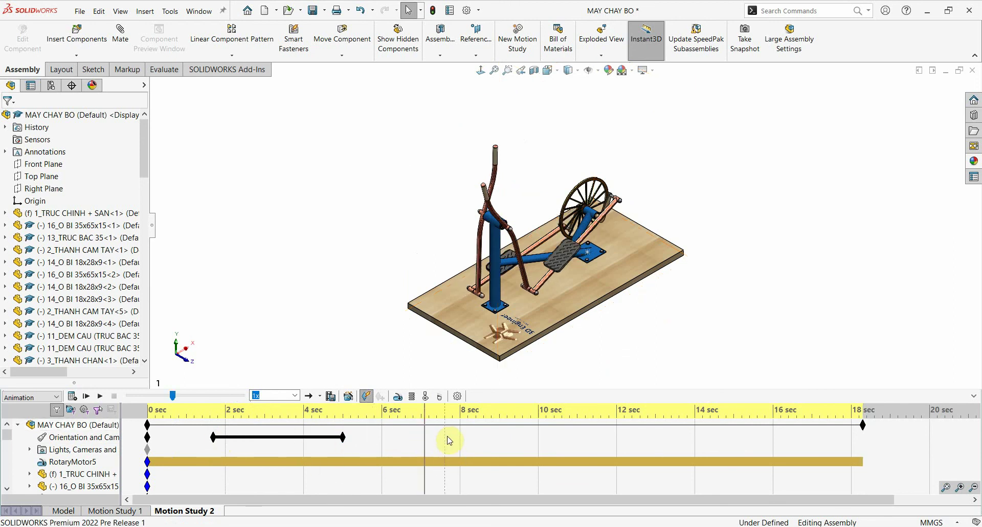
Step: Place a camera key at about 7.4 seconds and assign it a saved named view
{"action": "left_click", "coordinate": [419, 440]}
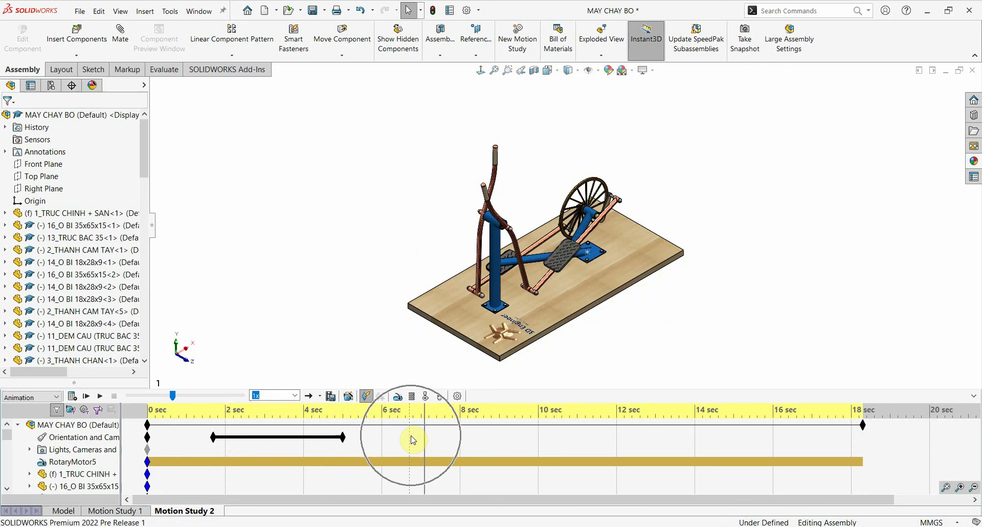
{"action": "right_click", "coordinate": [437, 439]}
{"action": "left_click", "coordinate": [478, 383]}
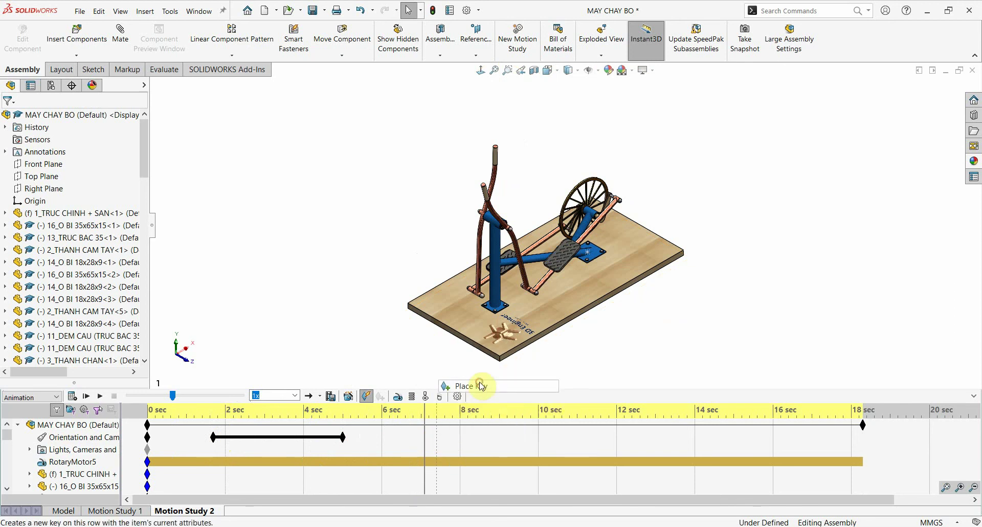
{"action": "left_click", "coordinate": [437, 437]}
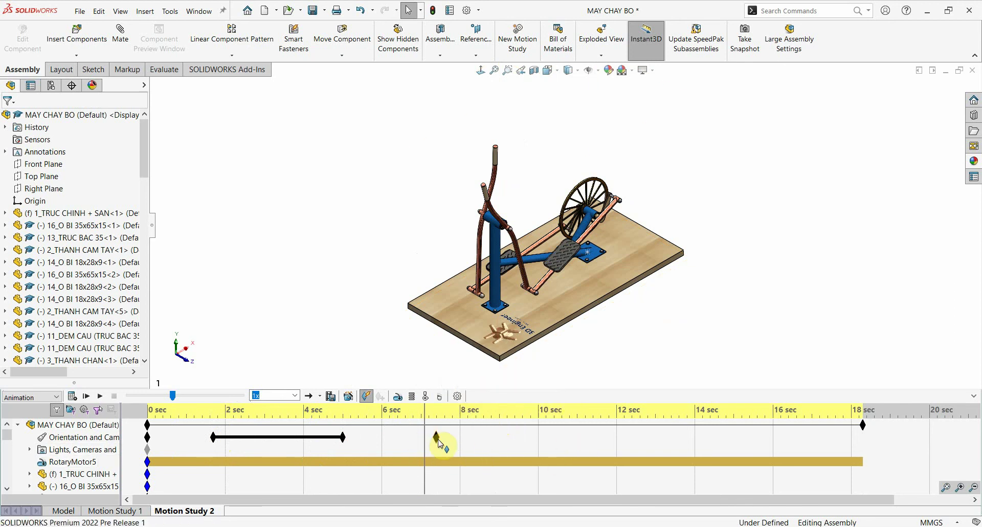
{"action": "right_click", "coordinate": [437, 439]}
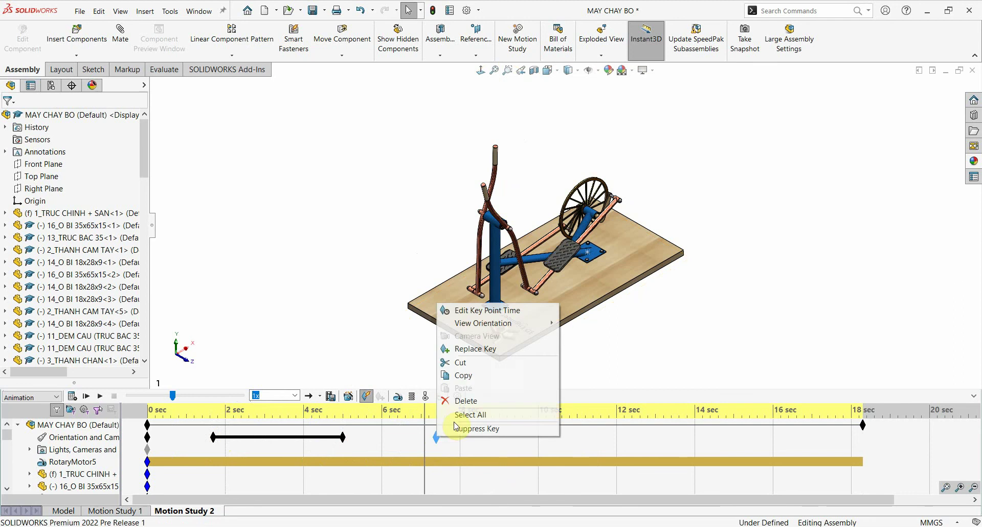
{"action": "mouse_move", "coordinate": [492, 323]}
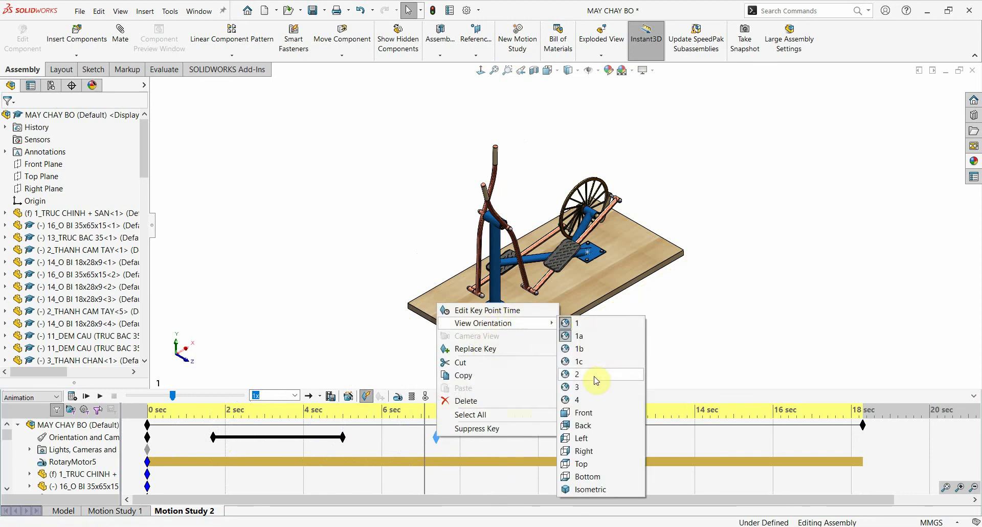
{"action": "left_click", "coordinate": [586, 361]}
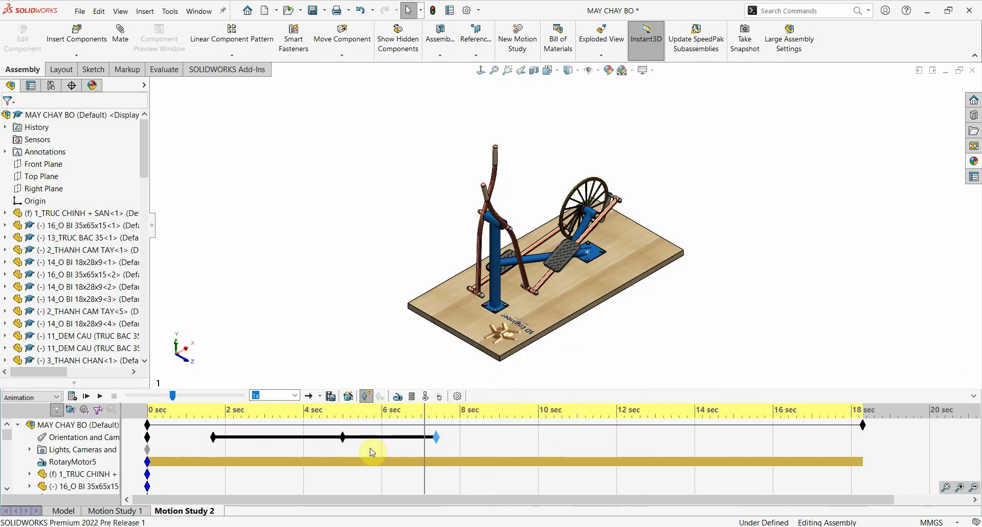
Step: Copy the 7.4-second camera key, delete it, and paste it back at 7.4 seconds
{"action": "left_click", "coordinate": [343, 439]}
{"action": "left_click", "coordinate": [437, 437]}
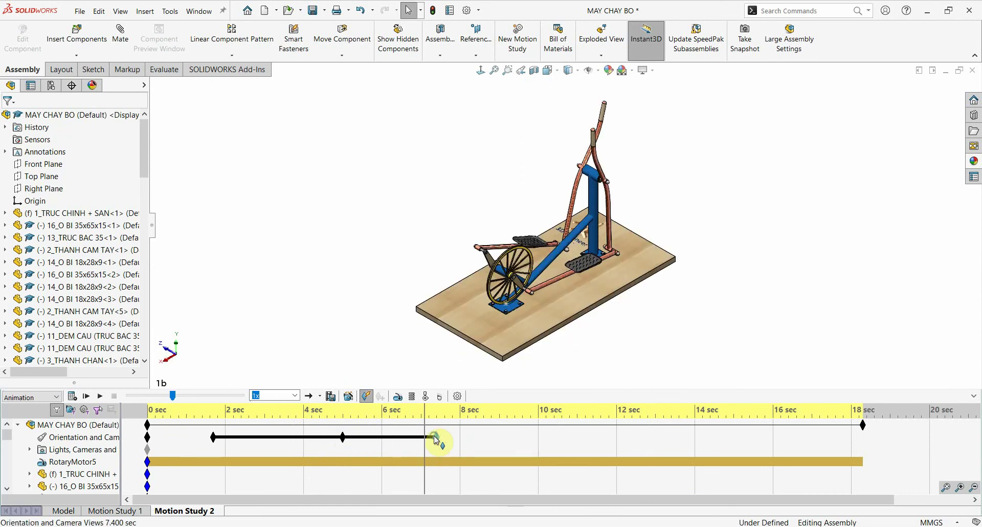
{"action": "right_click", "coordinate": [436, 438]}
{"action": "left_click", "coordinate": [394, 457]}
{"action": "key", "text": "Delete"}
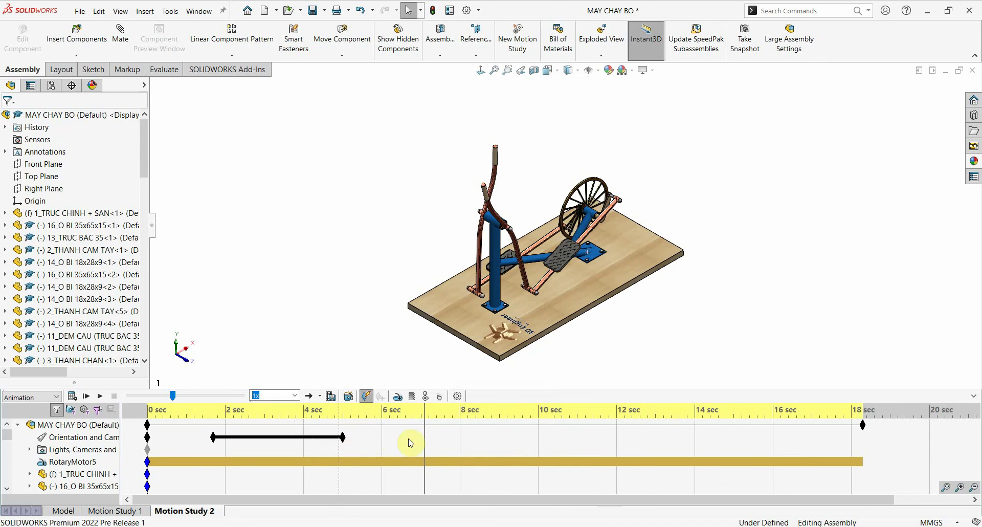
{"action": "right_click", "coordinate": [437, 441]}
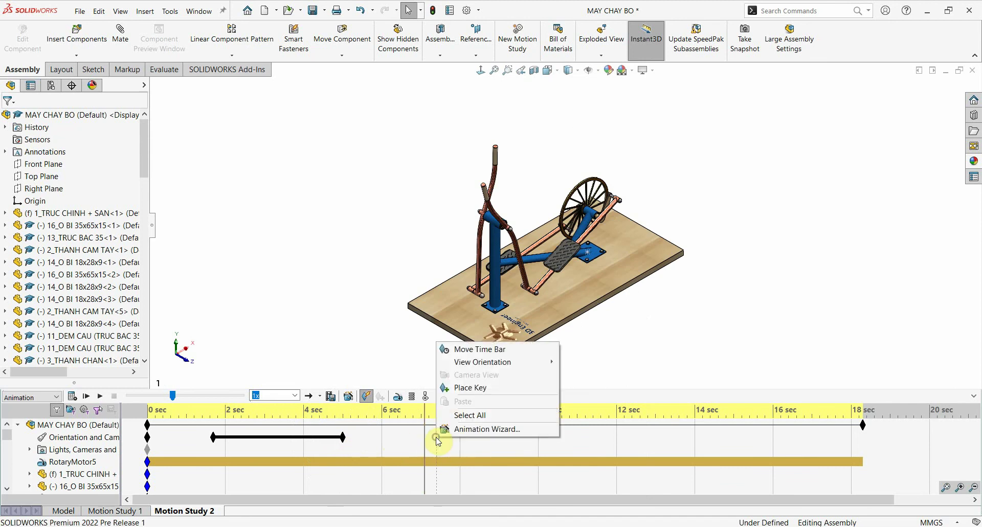
{"action": "left_click", "coordinate": [468, 387]}
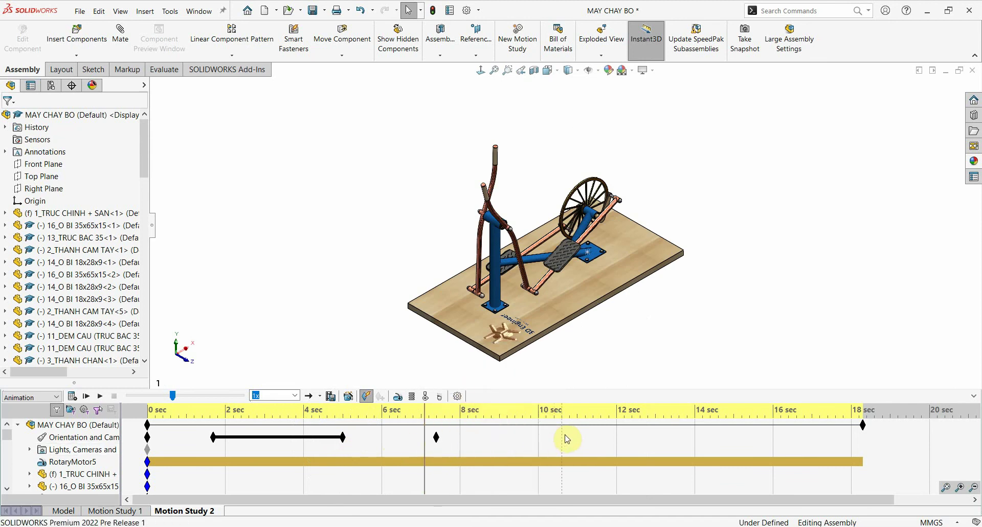
Step: Add a camera key at about 11 seconds set to view 1b, and preview the move
{"action": "right_click", "coordinate": [579, 442]}
{"action": "left_click", "coordinate": [605, 389]}
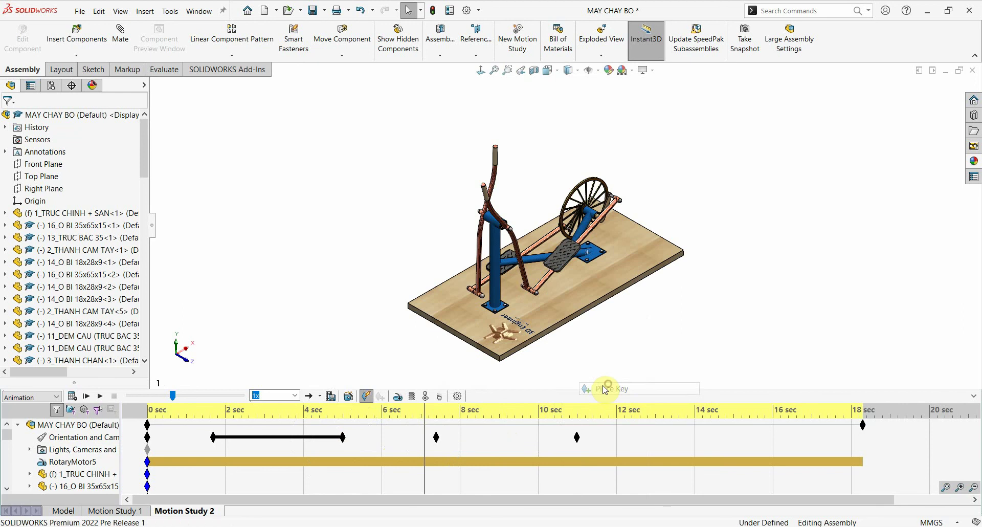
{"action": "left_click", "coordinate": [581, 438]}
{"action": "right_click", "coordinate": [578, 437]}
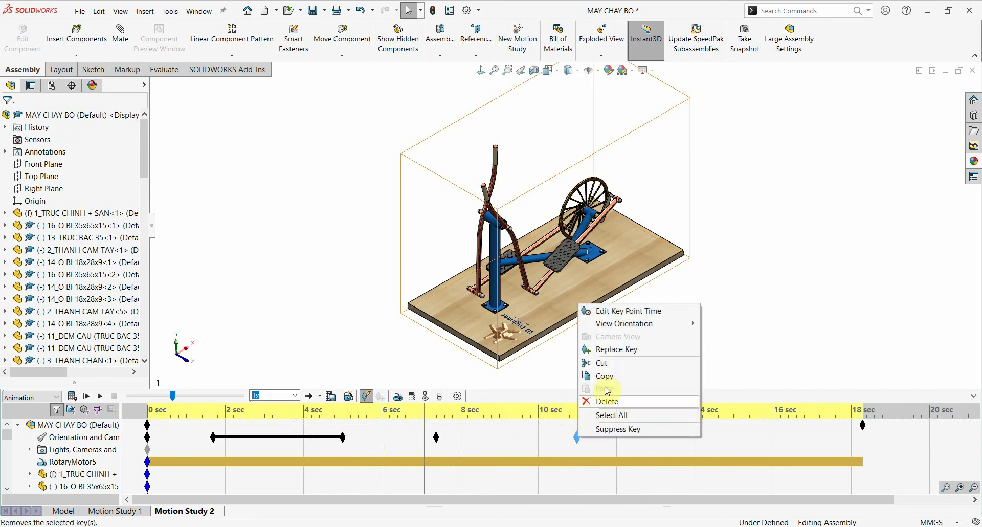
{"action": "mouse_move", "coordinate": [624, 324]}
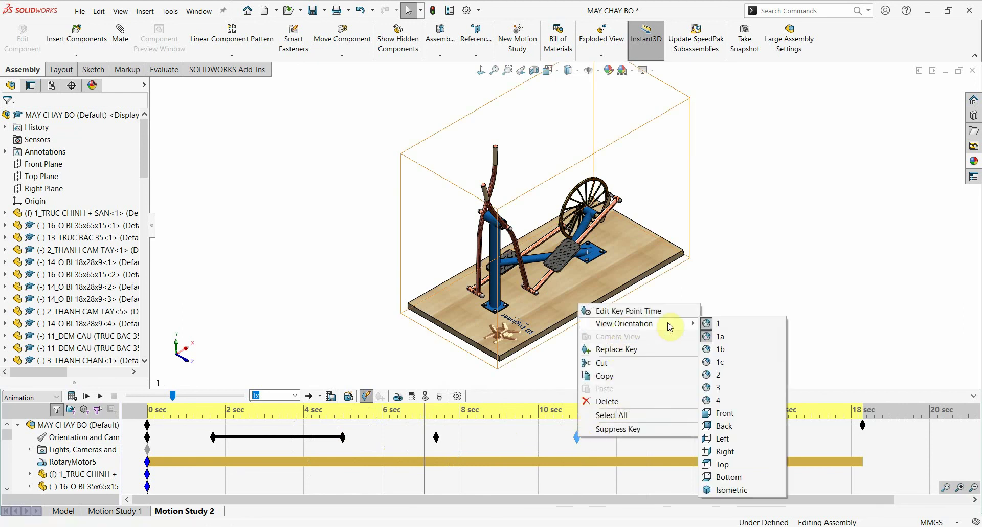
{"action": "left_click", "coordinate": [722, 350]}
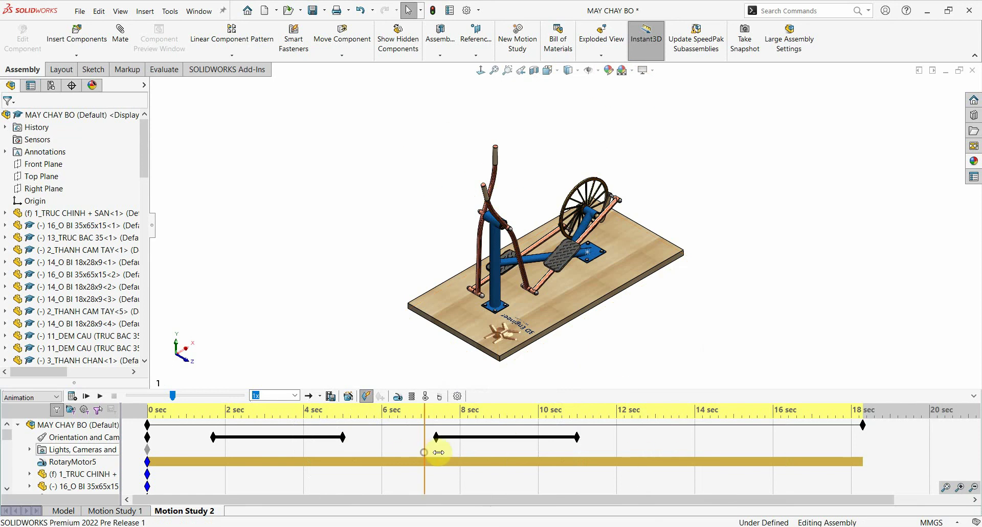
{"action": "left_click_drag", "start_coordinate": [438, 452], "coordinate": [741, 462]}
Step: Place camera keys on the orientation row at 12.7 and about 17.9 seconds
{"action": "left_click", "coordinate": [658, 441]}
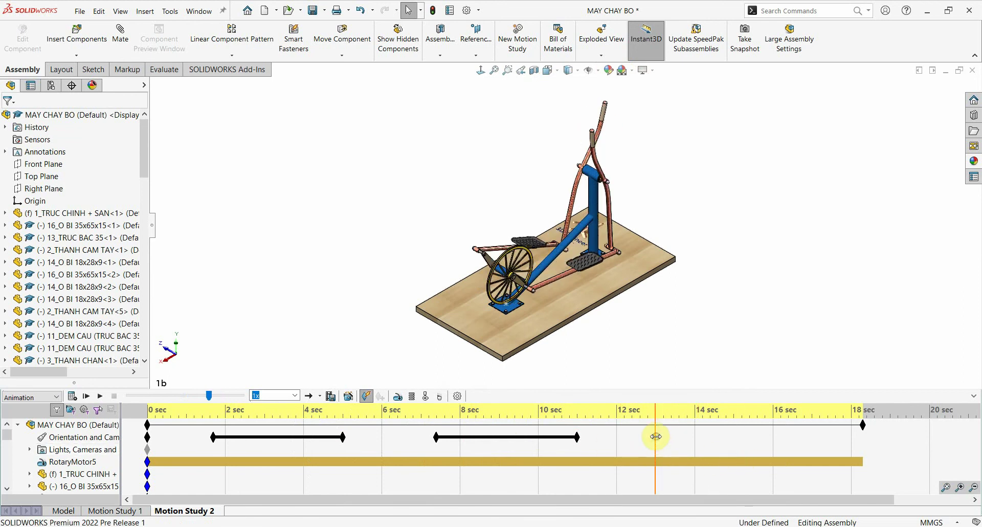
{"action": "right_click", "coordinate": [658, 441]}
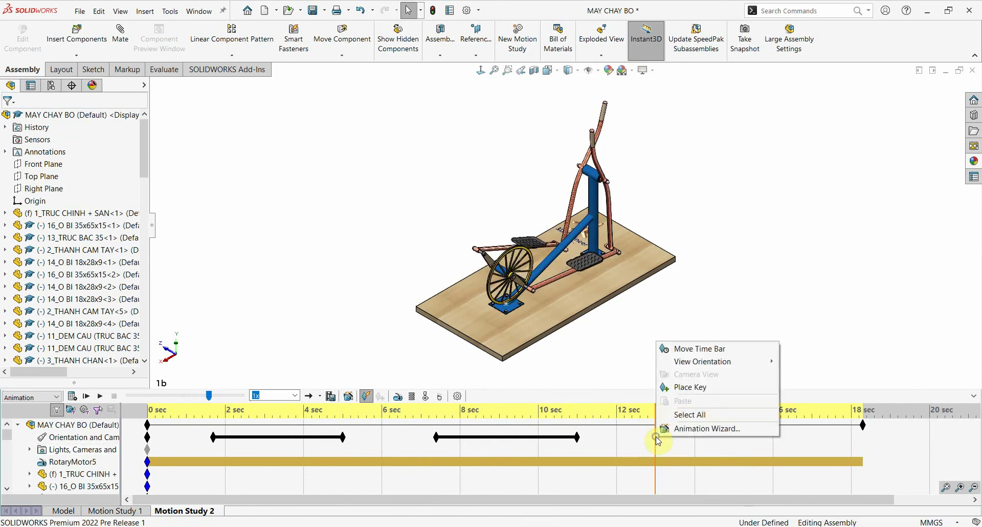
{"action": "left_click", "coordinate": [703, 391]}
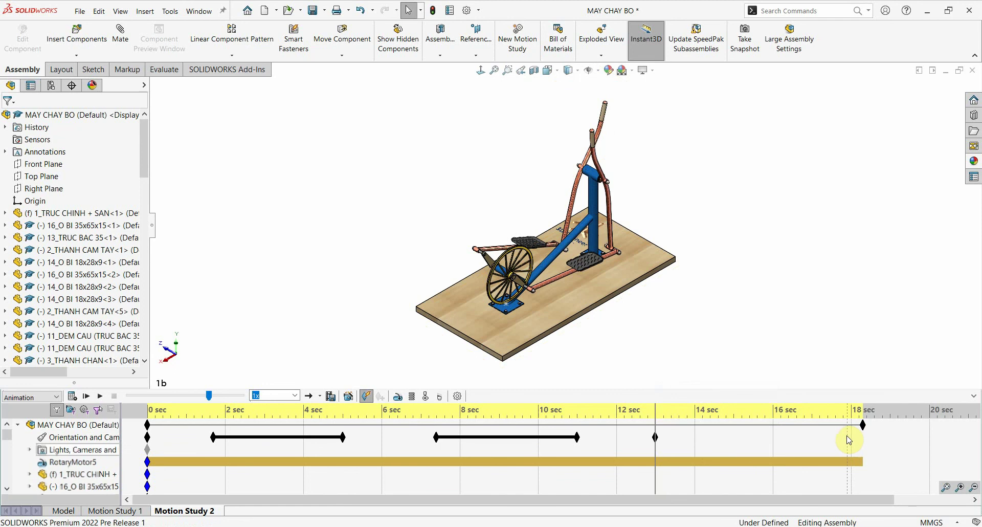
{"action": "right_click", "coordinate": [849, 440]}
{"action": "left_click", "coordinate": [881, 385]}
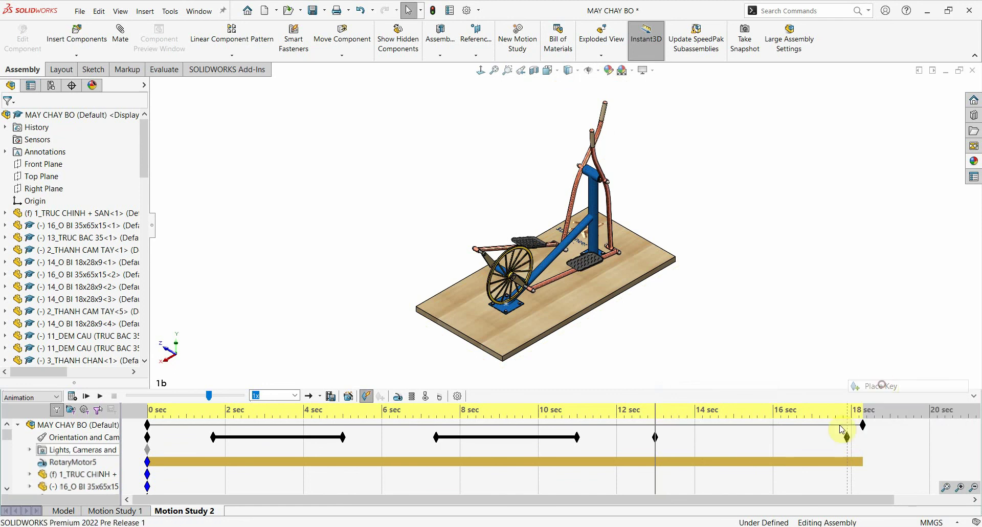
Step: Set the 17.9-second key to close-up view 1c and play the animation from the start
{"action": "left_click", "coordinate": [846, 437]}
{"action": "right_click", "coordinate": [846, 436]}
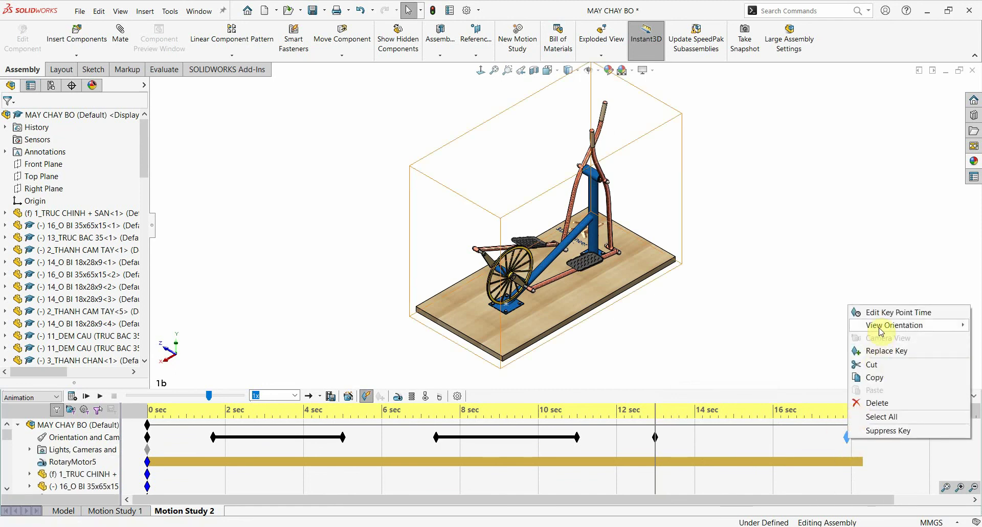
{"action": "mouse_move", "coordinate": [894, 326]}
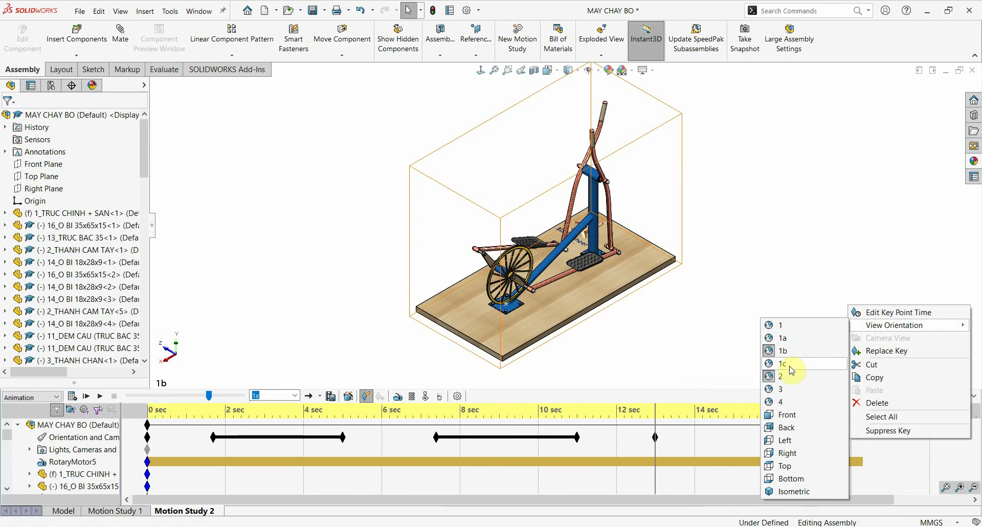
{"action": "left_click", "coordinate": [791, 368]}
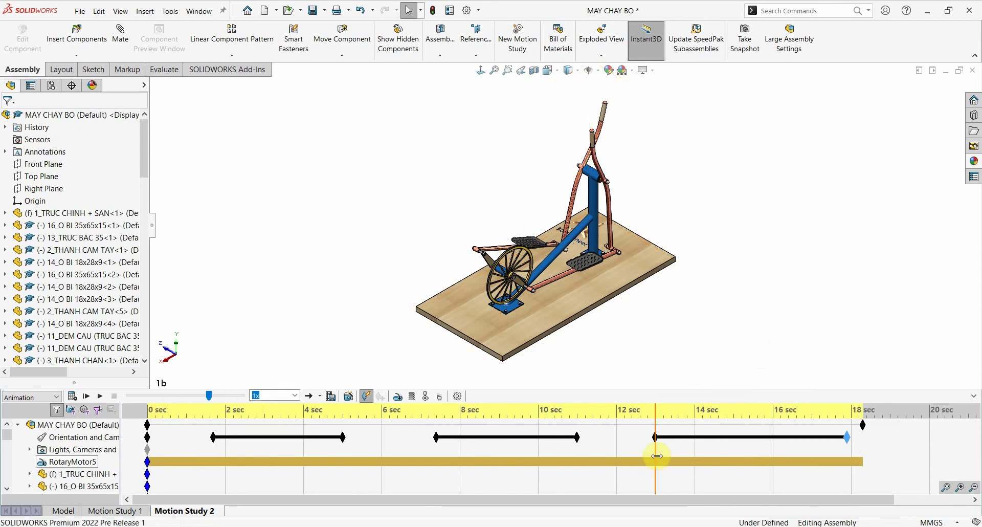
{"action": "left_click", "coordinate": [100, 396]}
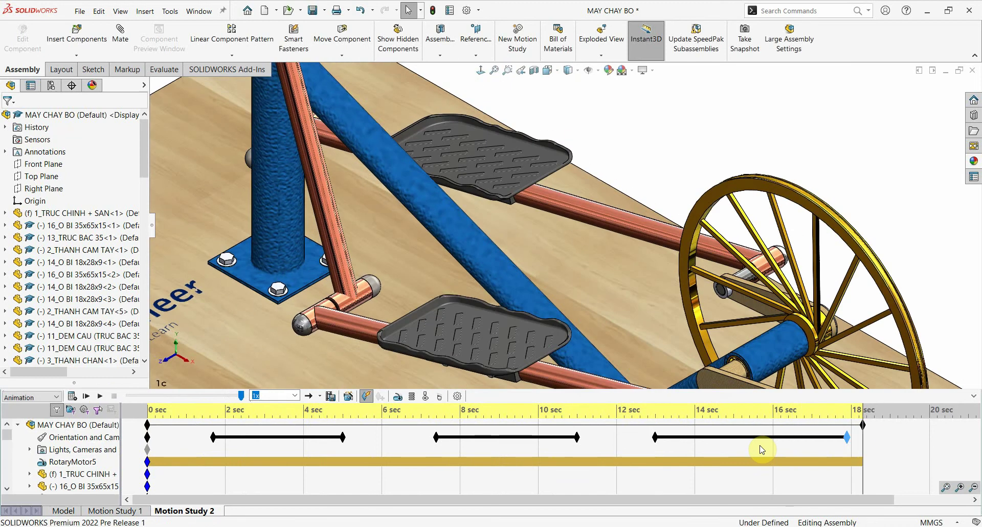
{"action": "left_click", "coordinate": [330, 396]}
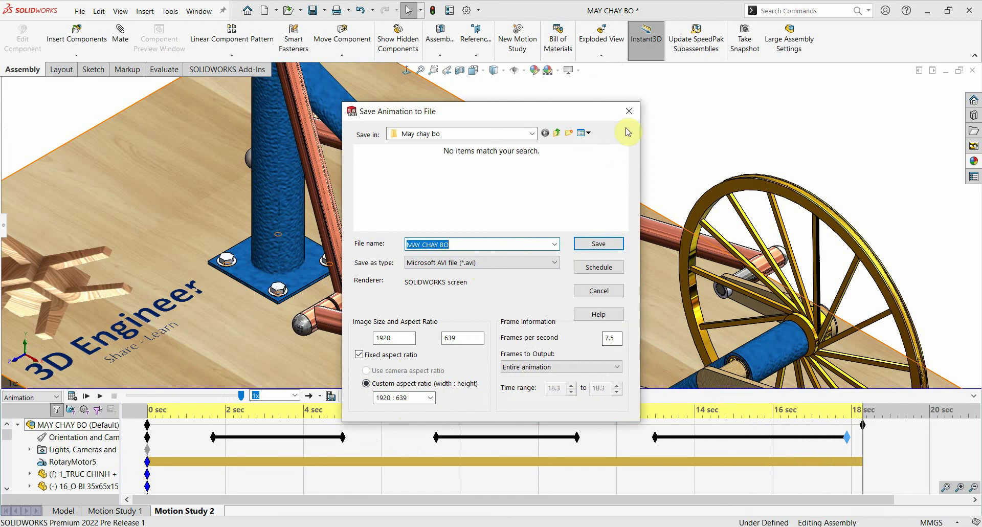
{"action": "left_click", "coordinate": [629, 111]}
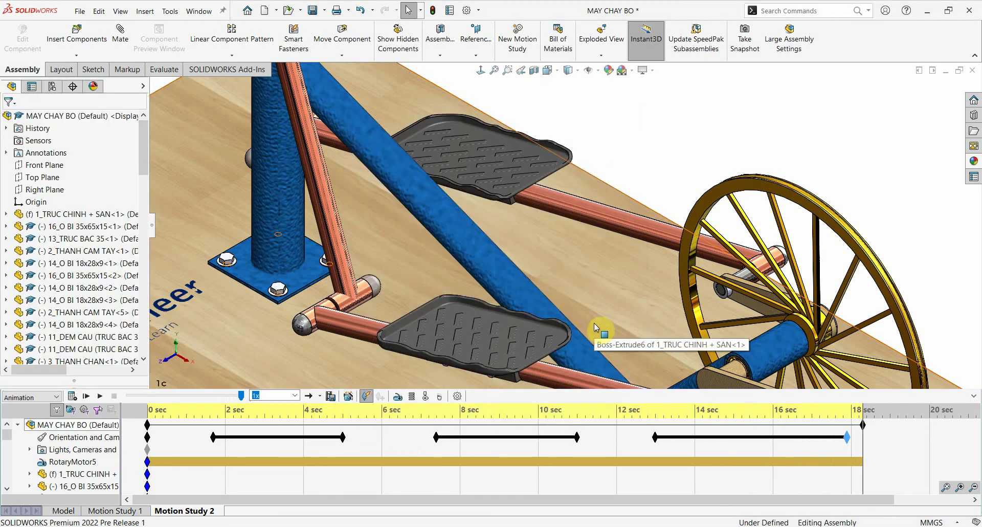
{"action": "left_click", "coordinate": [179, 449]}
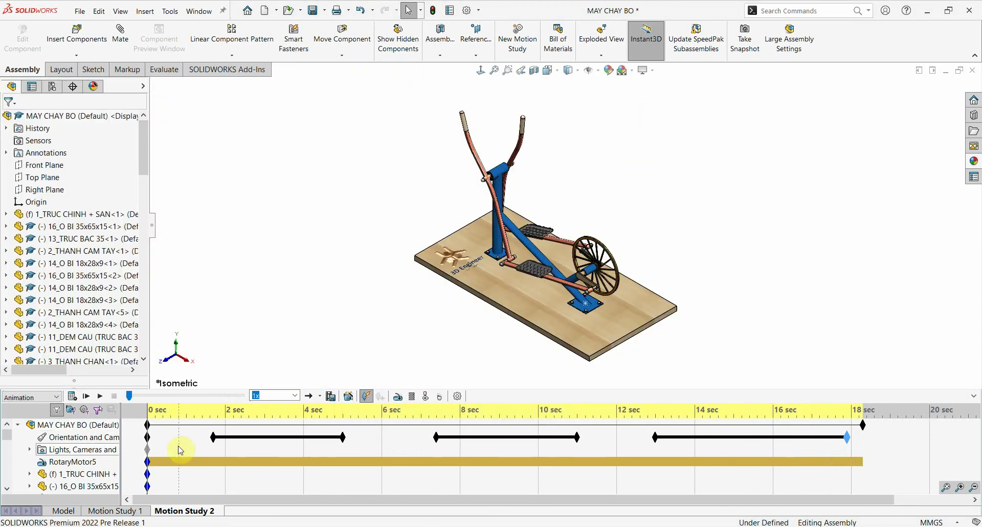
Step: Play Motion Study 2 from the start to watch the camera sweep into the pedal close-up
{"action": "left_click", "coordinate": [86, 397]}
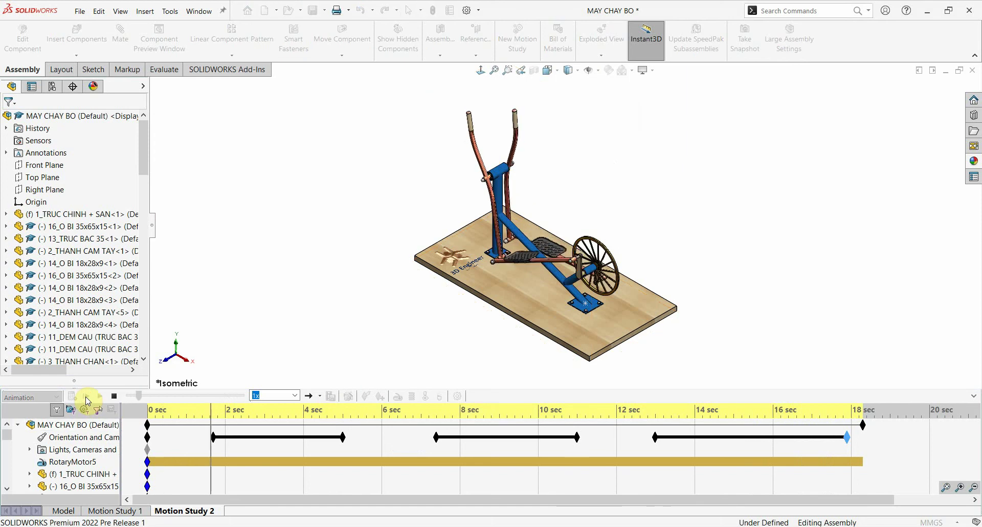